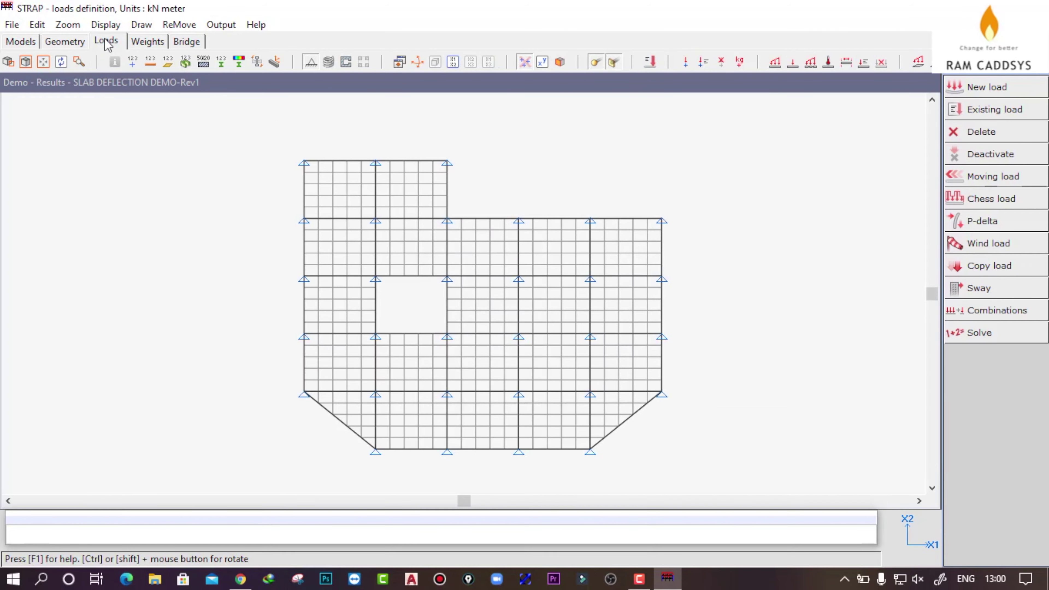
- Create a new load case titled DEAD
{"action": "left_click", "coordinate": [984, 91]}
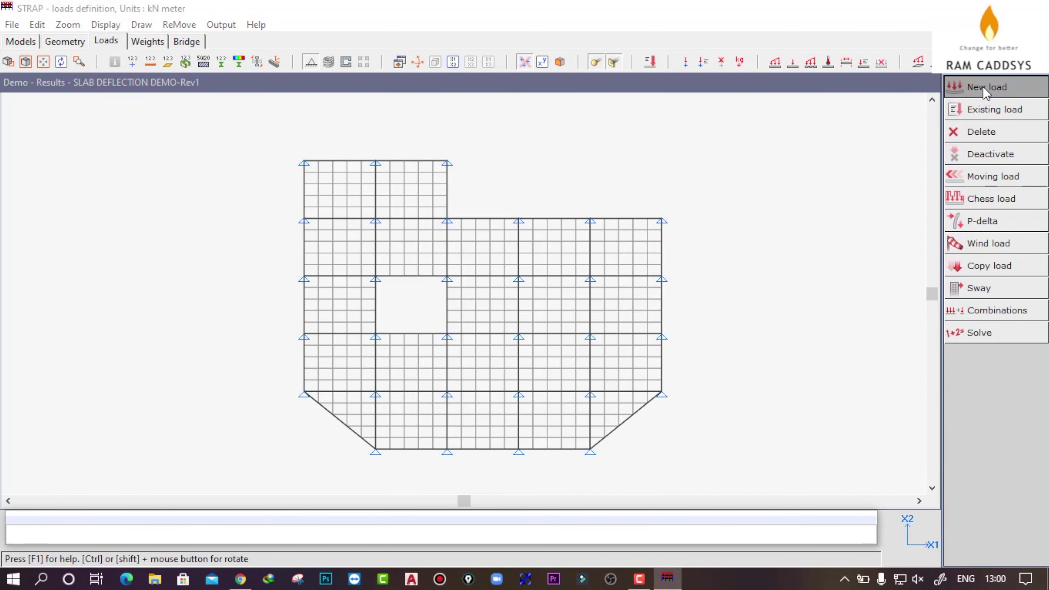
{"action": "type", "text": "DEAD"}
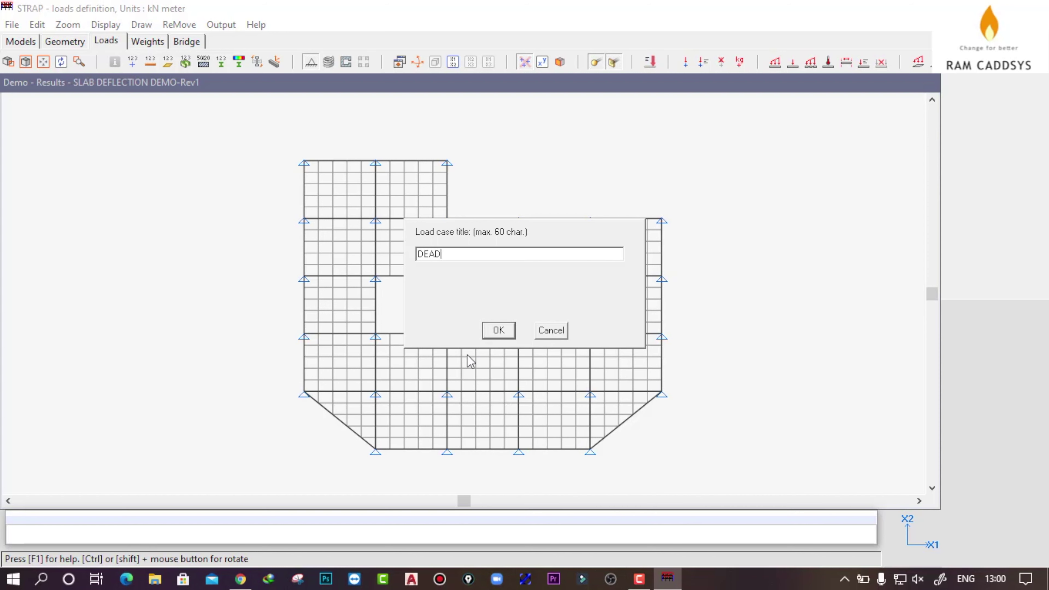
{"action": "left_click", "coordinate": [495, 332]}
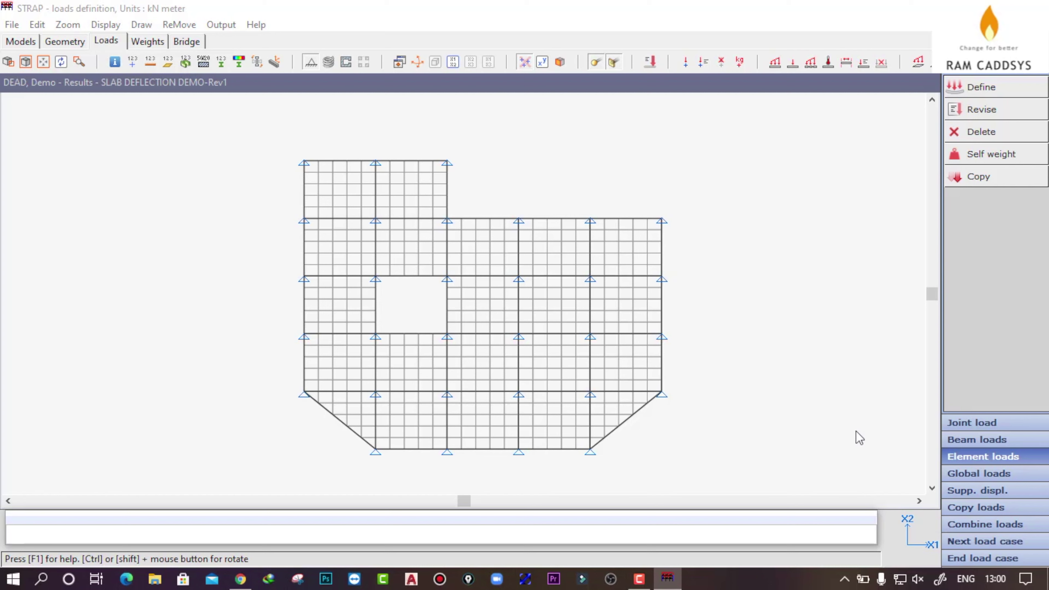
- Apply element self weight in the global X3 direction with factor -1 to all slab elements
{"action": "left_click", "coordinate": [980, 87]}
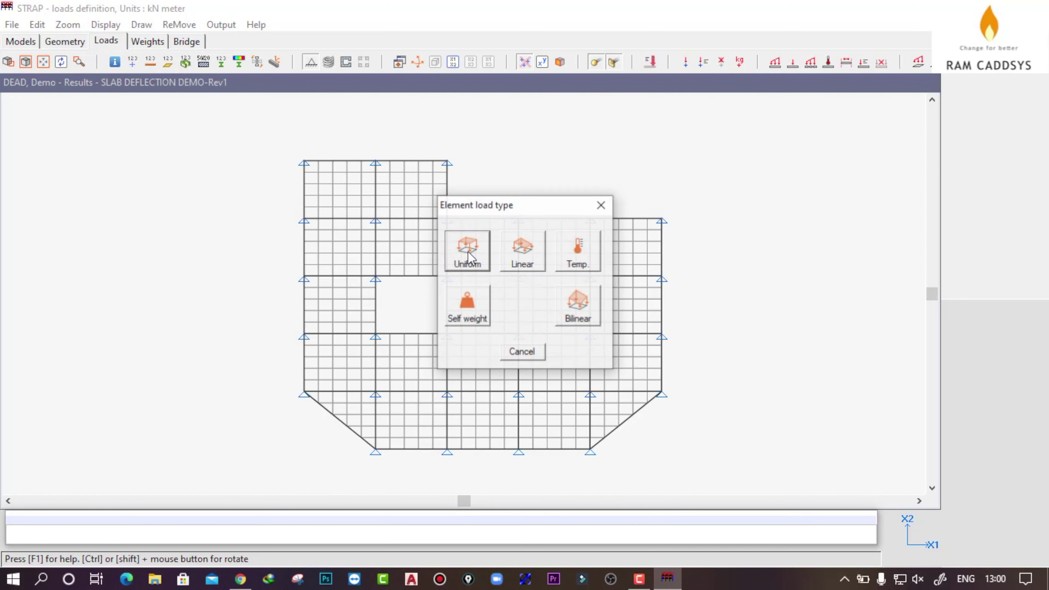
{"action": "left_click", "coordinate": [471, 323]}
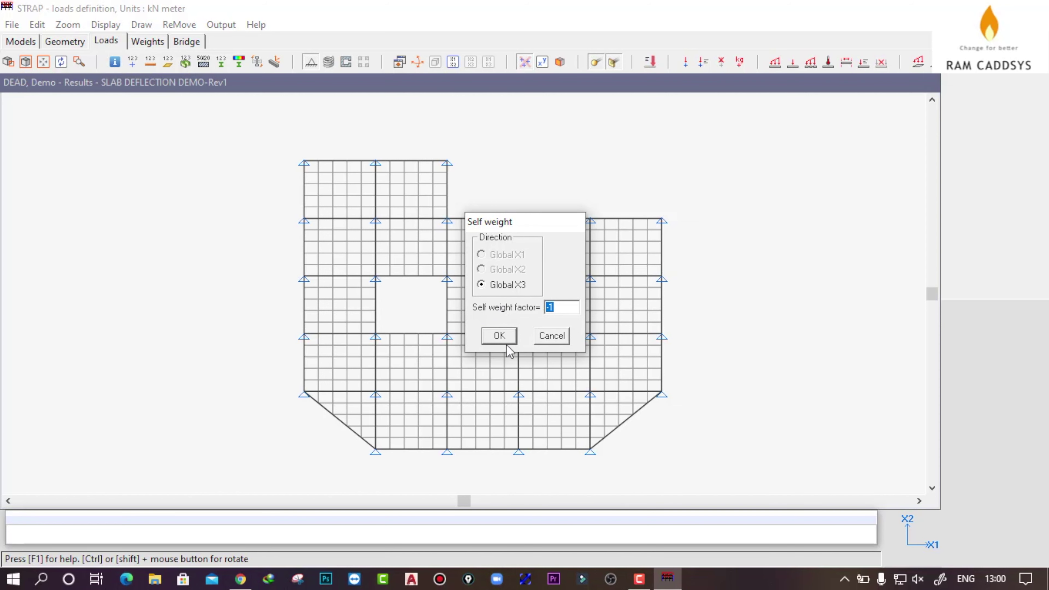
{"action": "left_click", "coordinate": [497, 336]}
{"action": "left_click", "coordinate": [490, 248]}
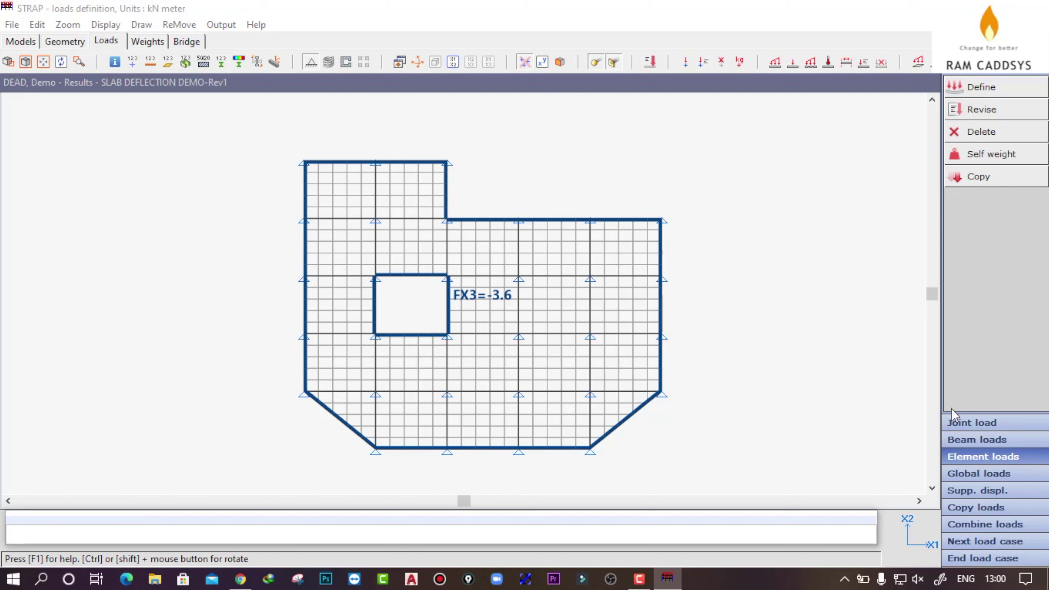
- Add a uniform global load of -1.5 kN/m^2 in X3 to all slab elements
{"action": "left_click", "coordinate": [981, 87]}
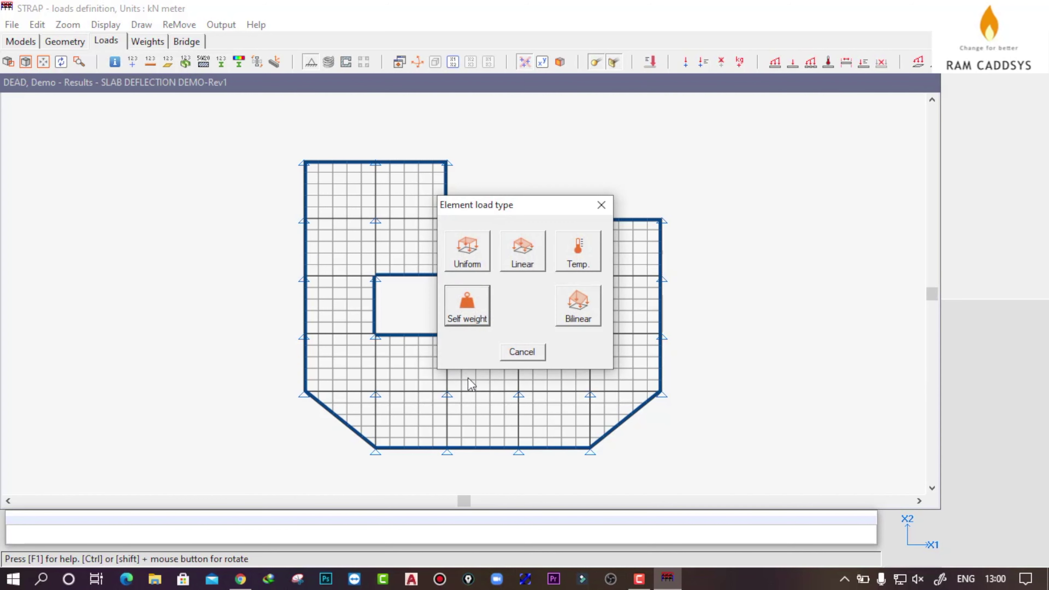
{"action": "left_click", "coordinate": [469, 265]}
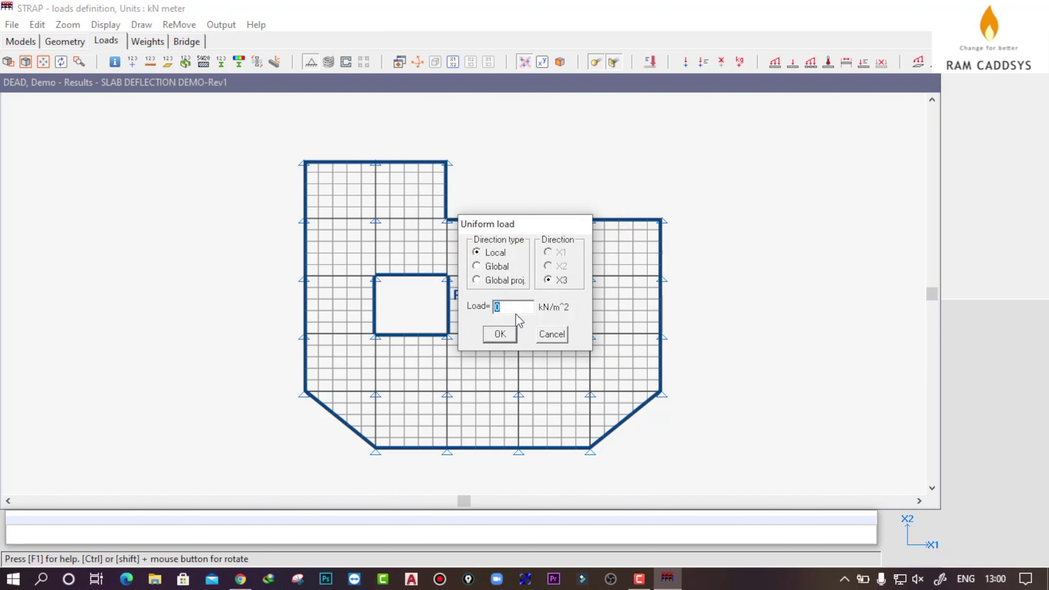
{"action": "left_click", "coordinate": [481, 267]}
{"action": "key", "text": "Tab"}
{"action": "type", "text": "-"}
{"action": "left_click", "coordinate": [508, 337]}
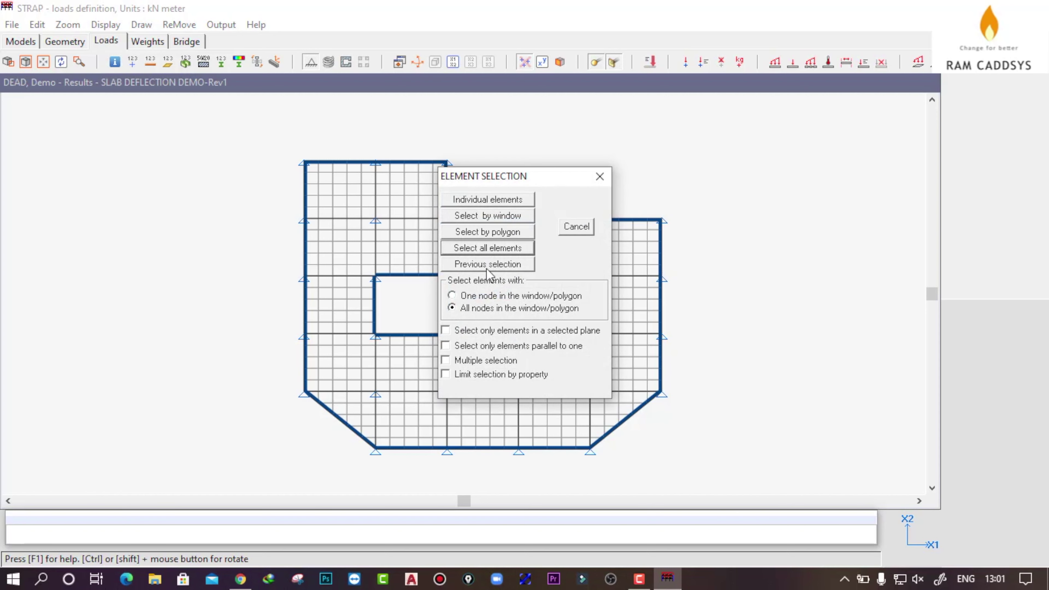
{"action": "left_click", "coordinate": [483, 250]}
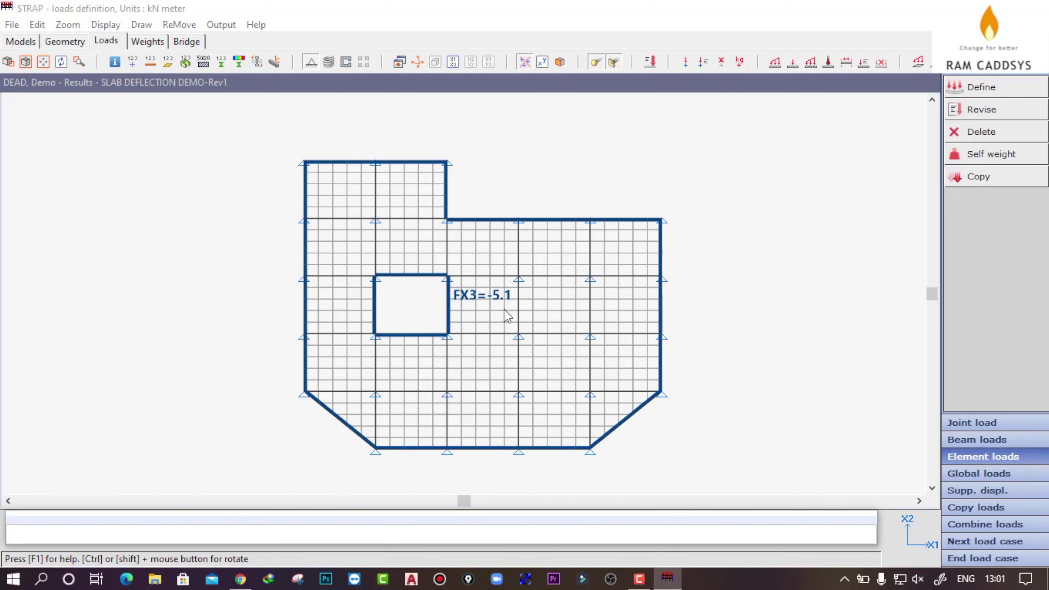
- Apply self weight to all beams in the X3 direction with factor -1, and end the DEAD load case
{"action": "left_click", "coordinate": [972, 441]}
{"action": "left_click", "coordinate": [996, 89]}
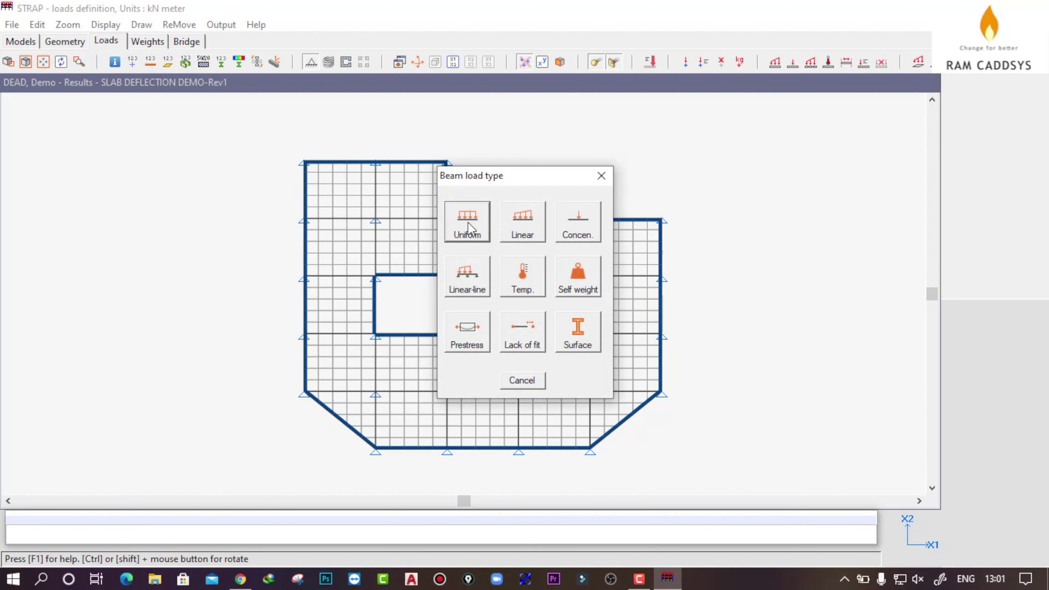
{"action": "left_click", "coordinate": [577, 285]}
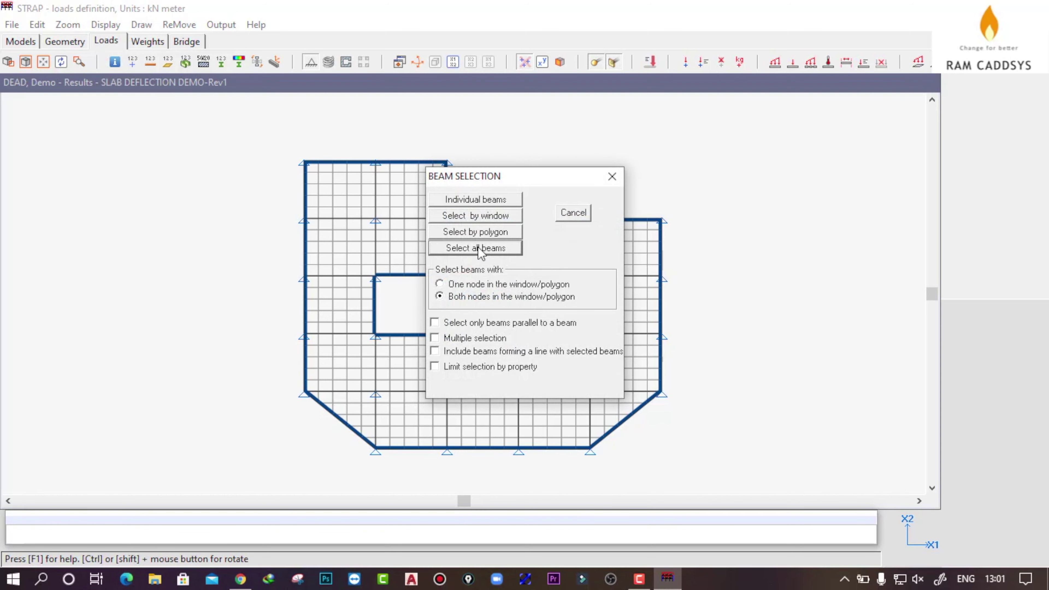
{"action": "left_click", "coordinate": [479, 248]}
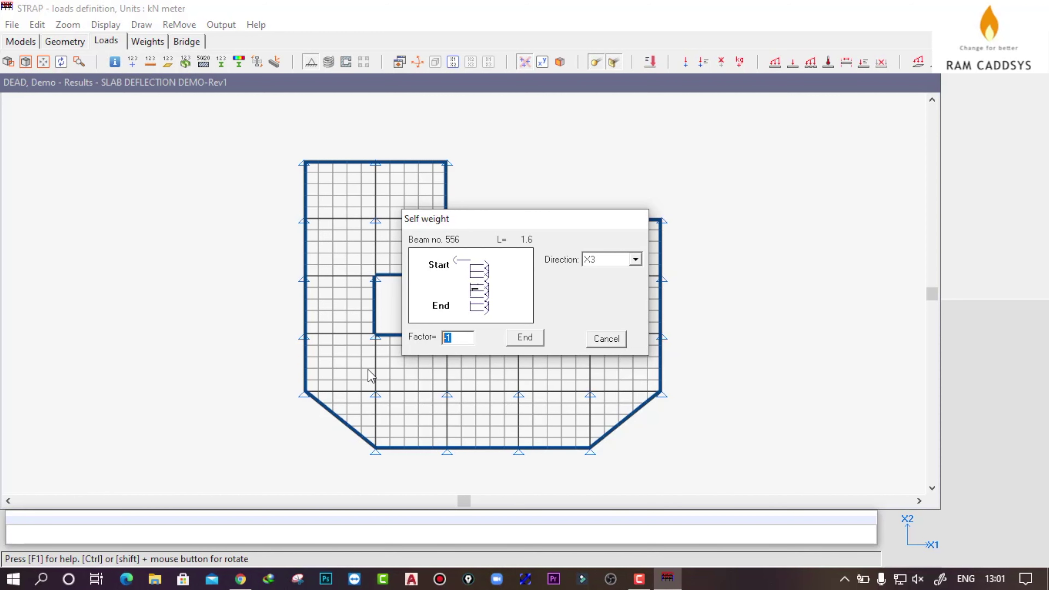
{"action": "left_click", "coordinate": [525, 337]}
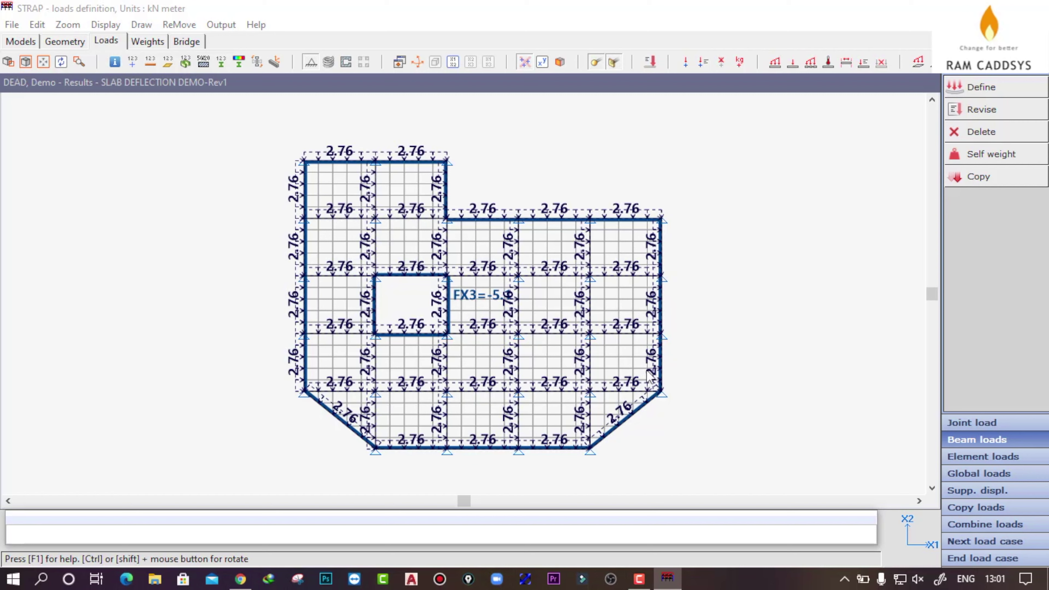
{"action": "left_click", "coordinate": [987, 558]}
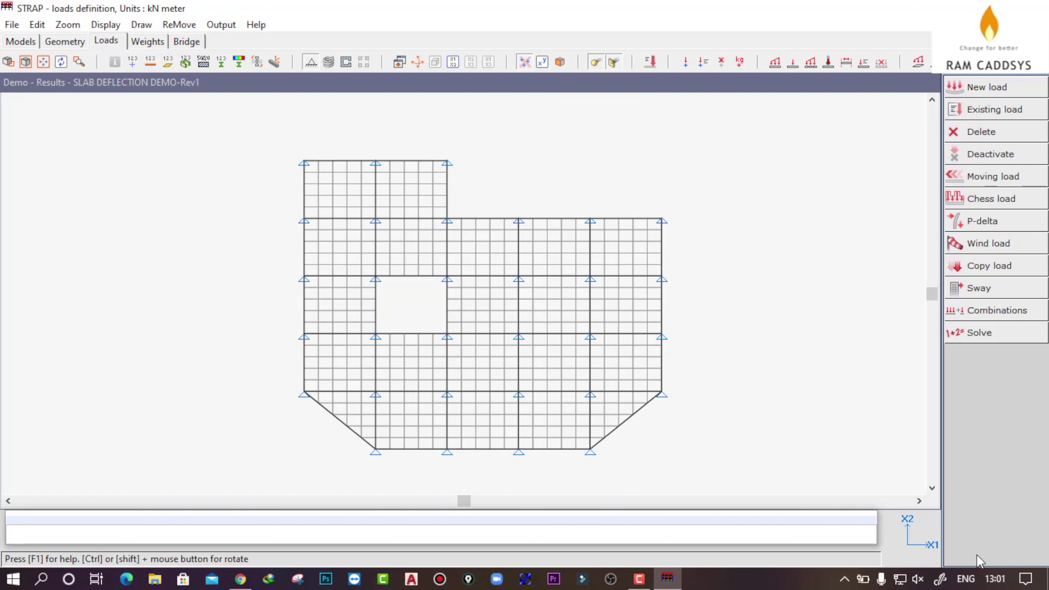
- Create a second load case titled LIVE
{"action": "left_click", "coordinate": [979, 87]}
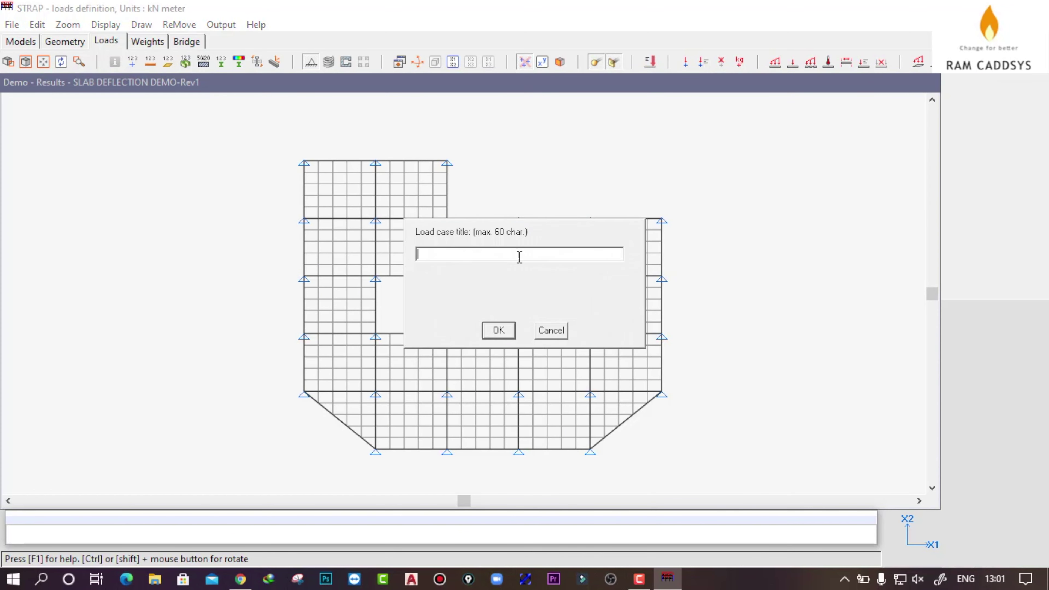
{"action": "type", "text": "LIVE"}
{"action": "left_click", "coordinate": [503, 333]}
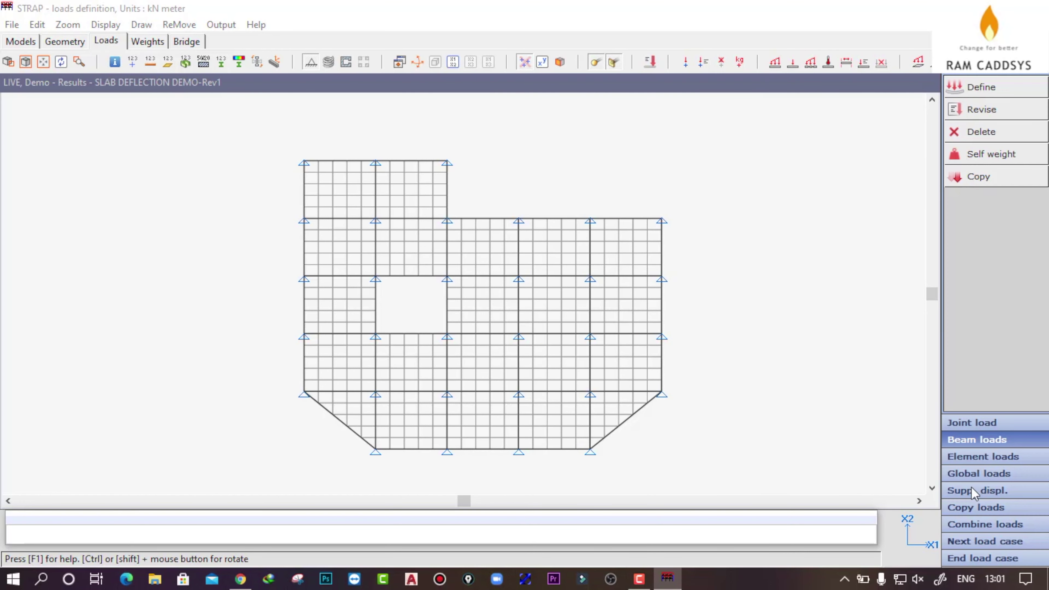
- Apply a uniform global load of -3 kN/m^2 in X3 to all slab elements and end the LIVE load case
{"action": "left_click", "coordinate": [969, 457]}
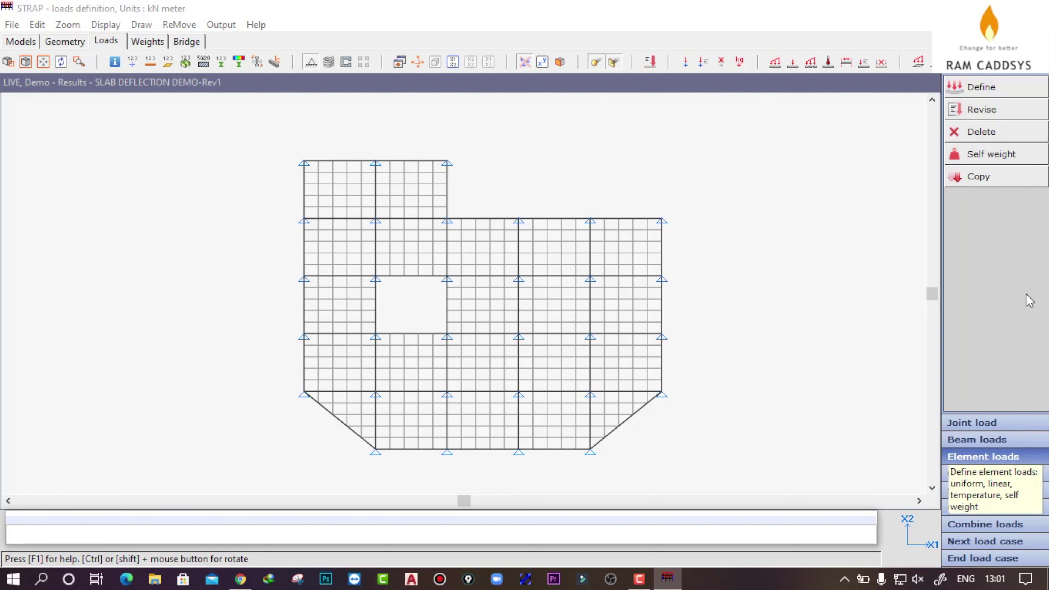
{"action": "left_click", "coordinate": [981, 88]}
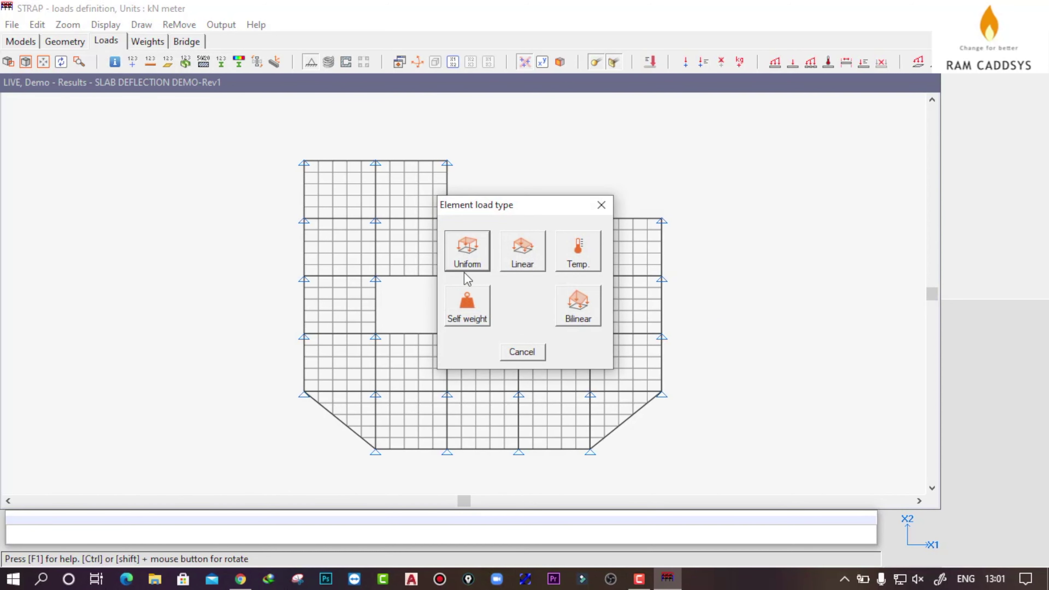
{"action": "left_click", "coordinate": [467, 264]}
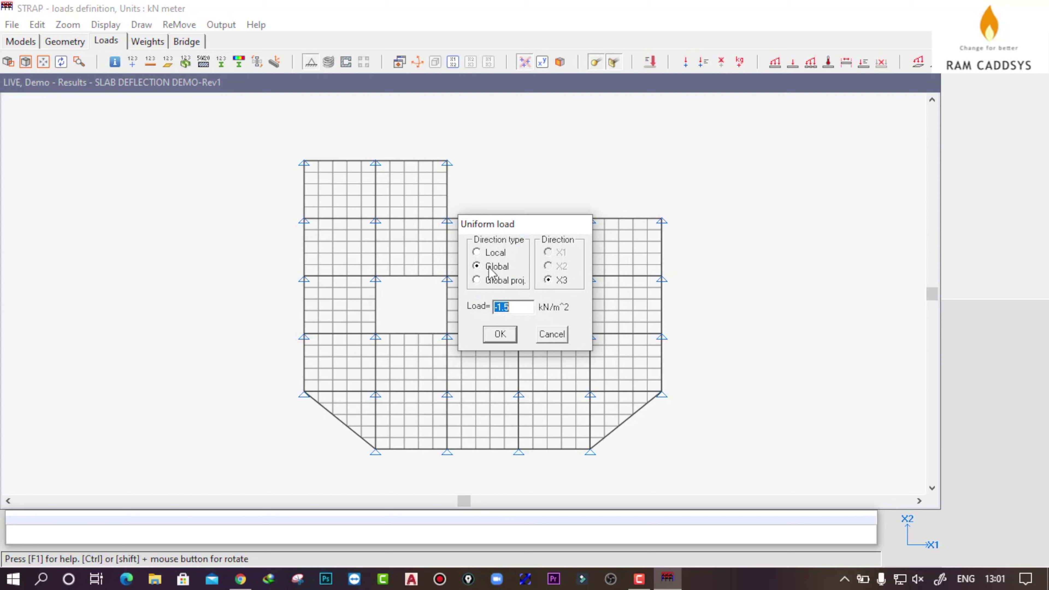
{"action": "type", "text": "-3"}
{"action": "left_click", "coordinate": [500, 334]}
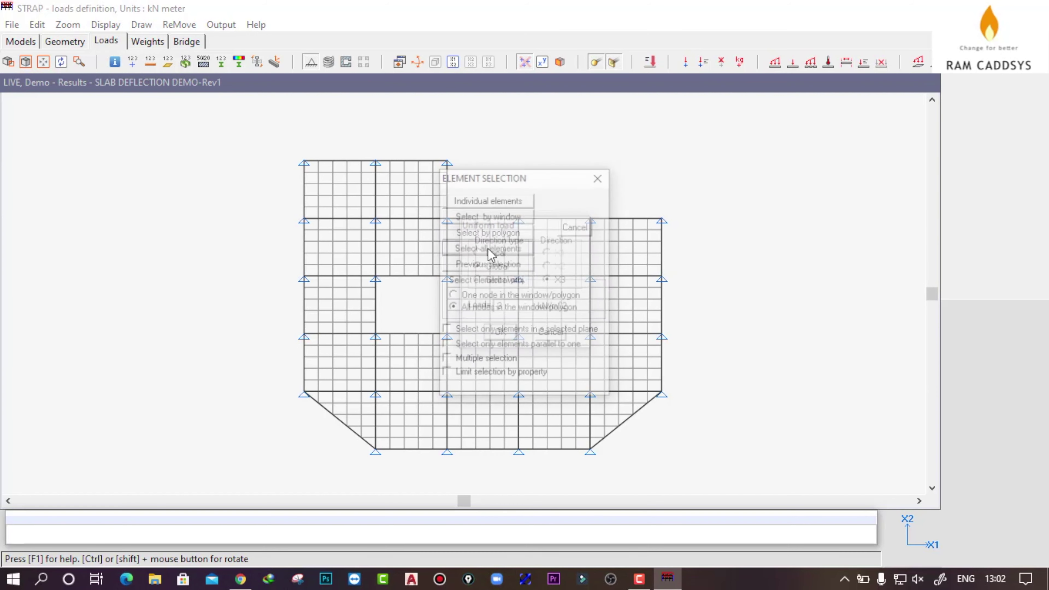
{"action": "left_click", "coordinate": [489, 250]}
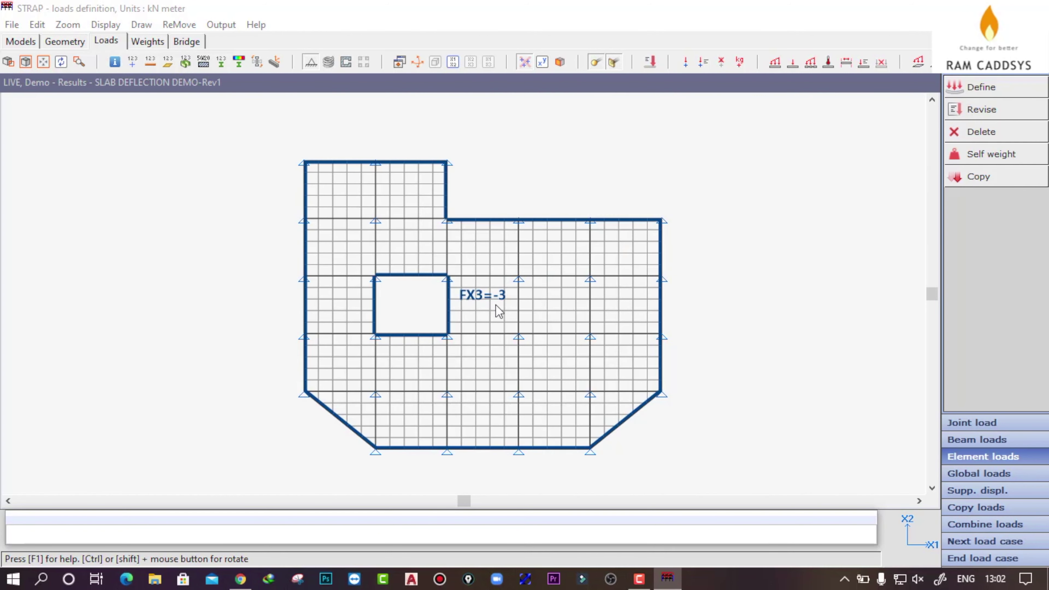
{"action": "left_click", "coordinate": [993, 559]}
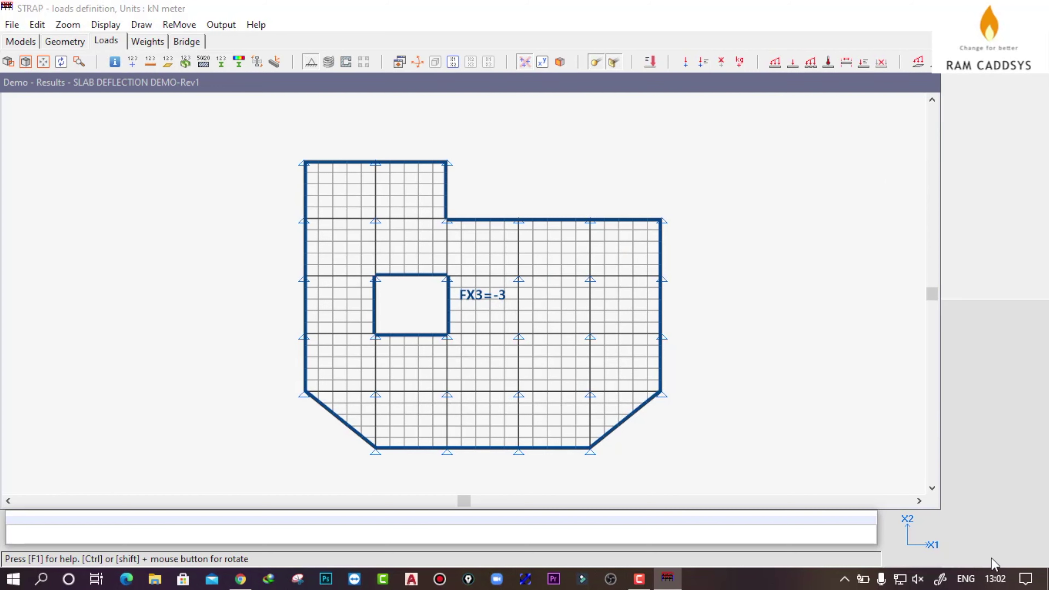
- Check the list of existing load cases without revising any, and solve the model
{"action": "left_click", "coordinate": [970, 112]}
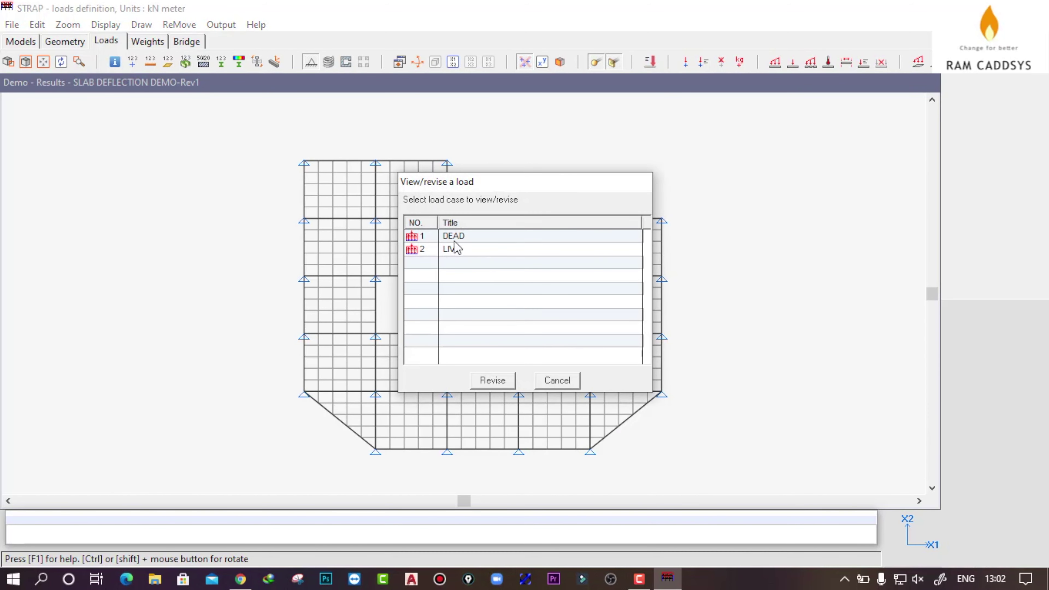
{"action": "left_click", "coordinate": [566, 380]}
{"action": "left_click", "coordinate": [982, 333]}
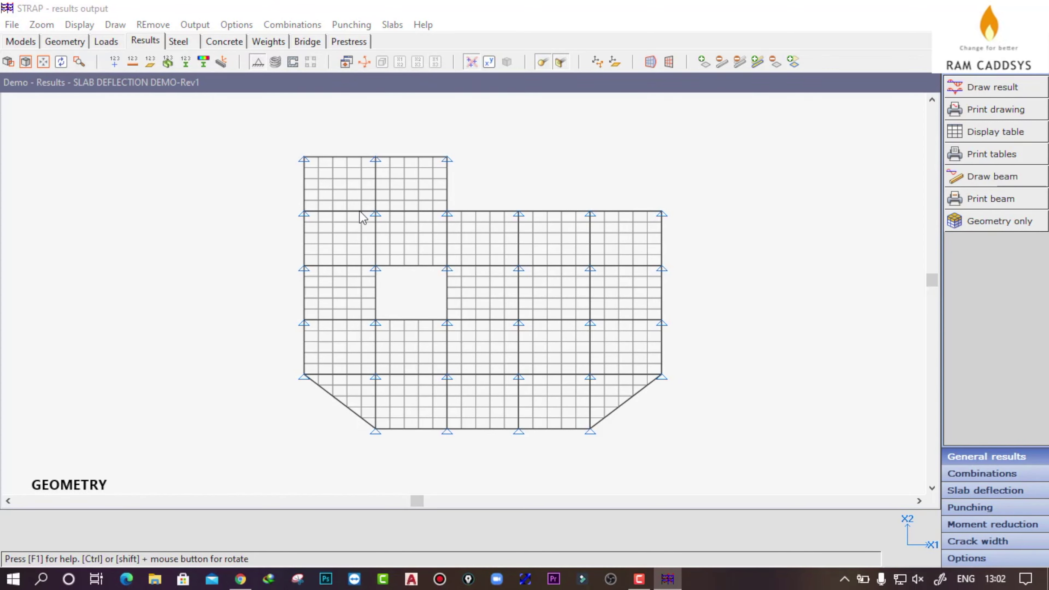
- Draw a colour-filled element contour map of Deflection (absolute value) for load case 1 - DEAD
{"action": "left_click", "coordinate": [1010, 88]}
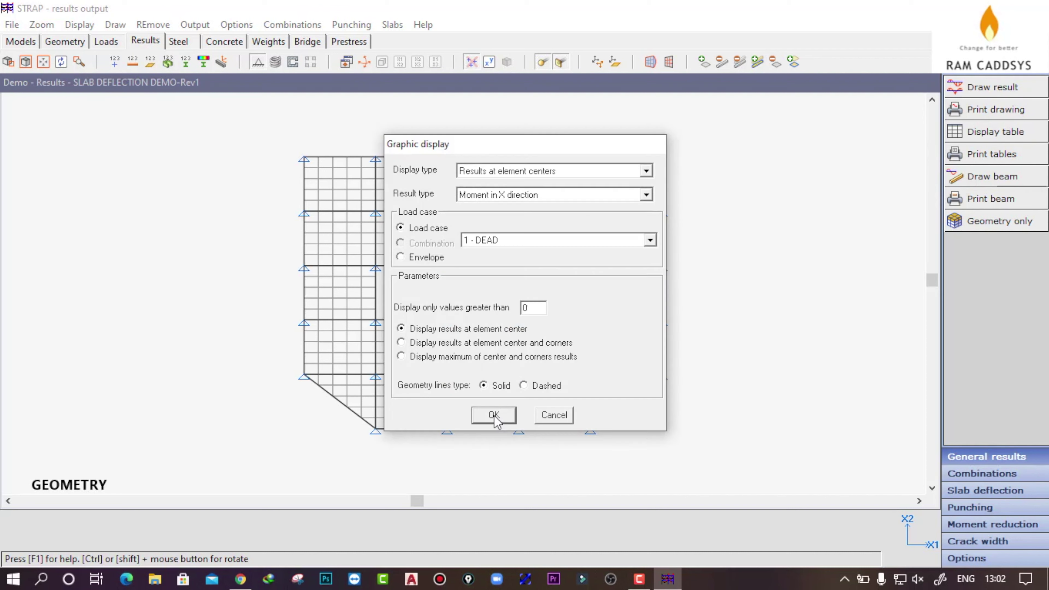
{"action": "left_click", "coordinate": [646, 172]}
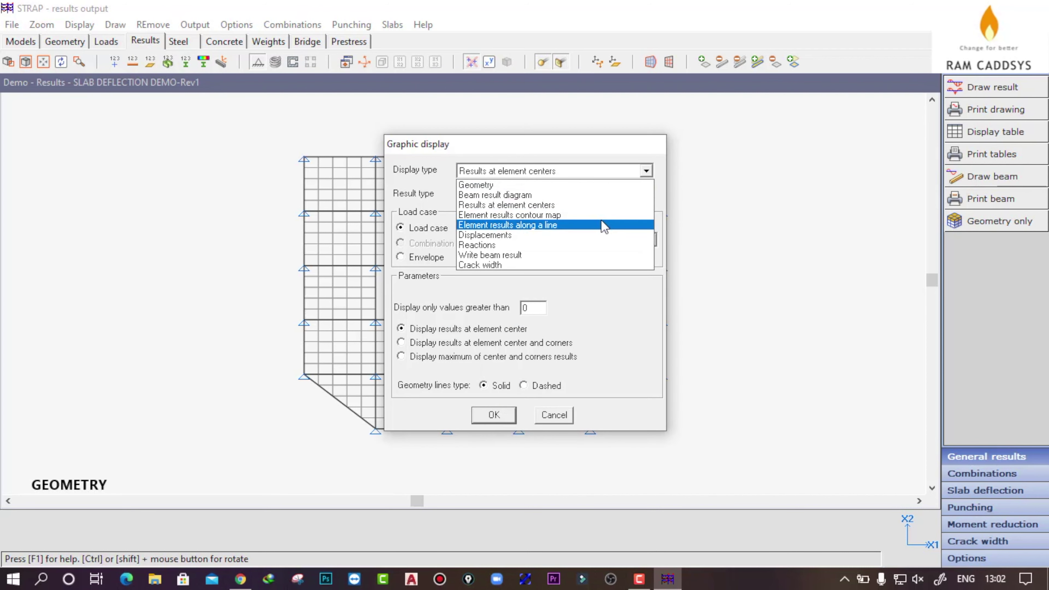
{"action": "left_click", "coordinate": [579, 218]}
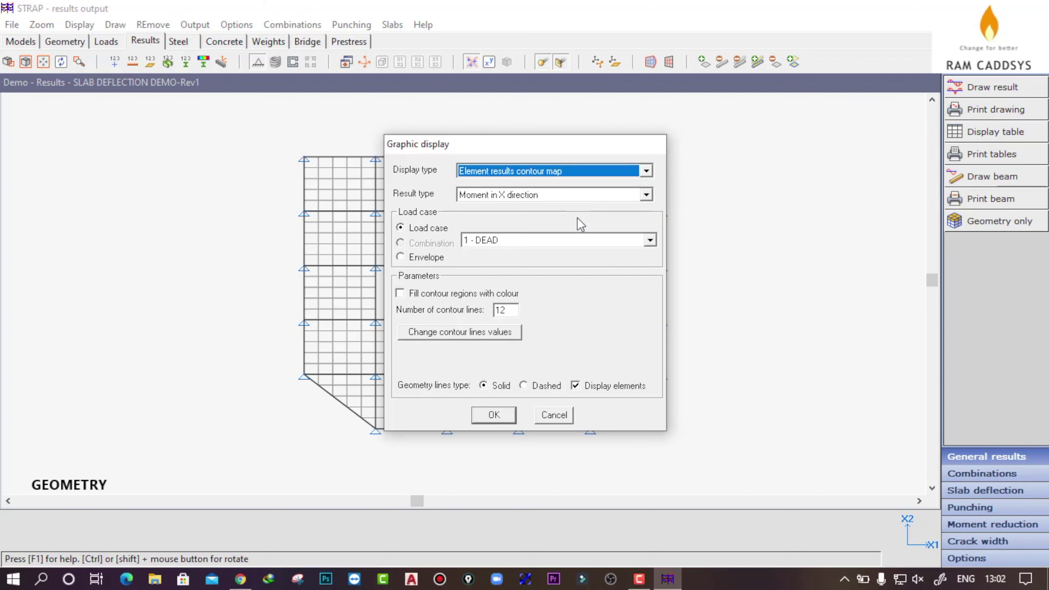
{"action": "left_click", "coordinate": [645, 195]}
{"action": "scroll", "coordinate": [604, 265], "scroll_direction": "down", "scroll_amount": 3}
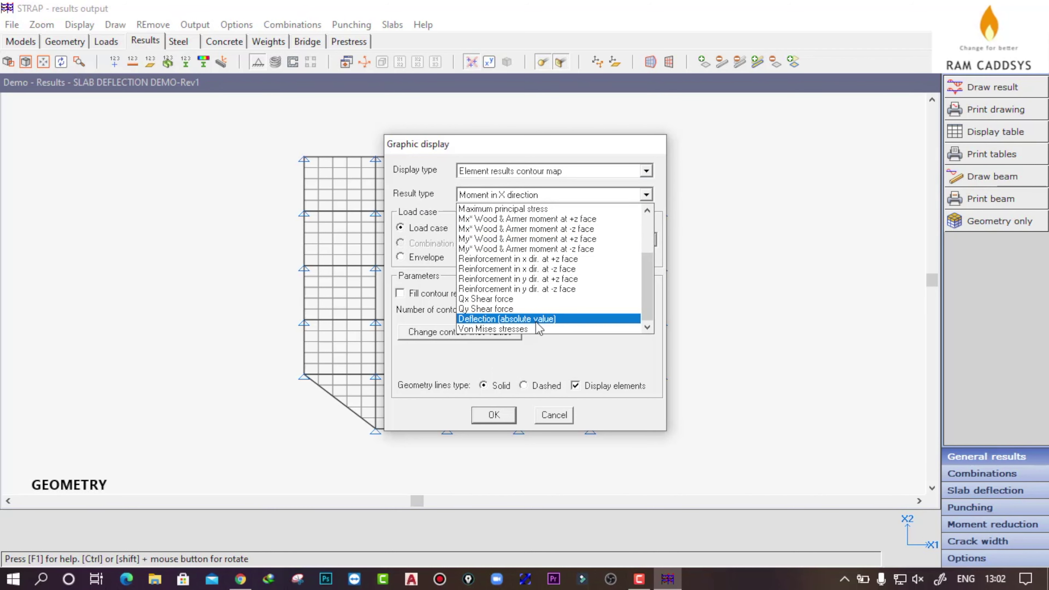
{"action": "left_click", "coordinate": [558, 320]}
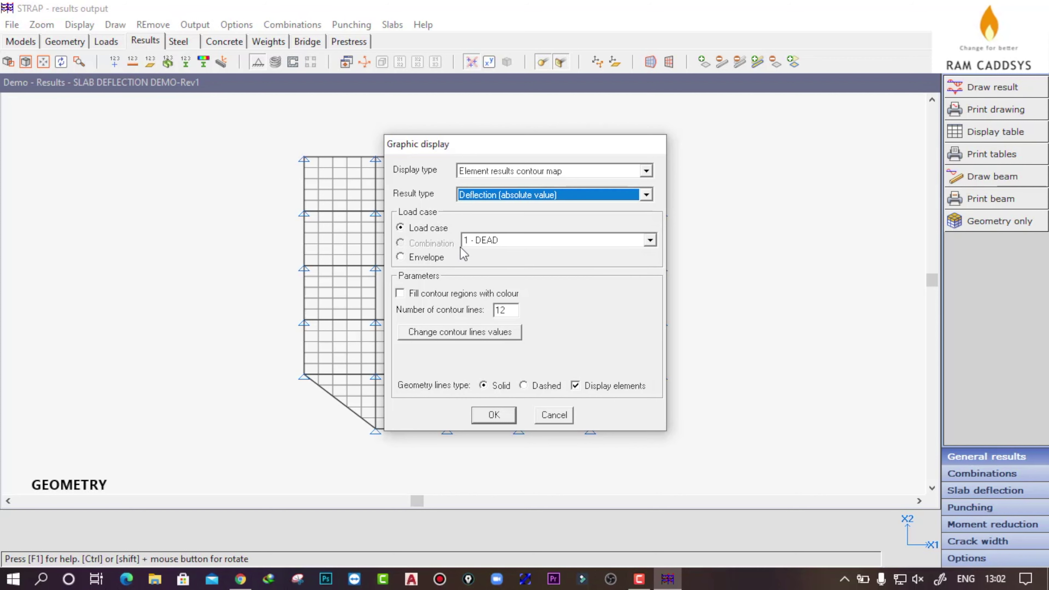
{"action": "left_click", "coordinate": [424, 295]}
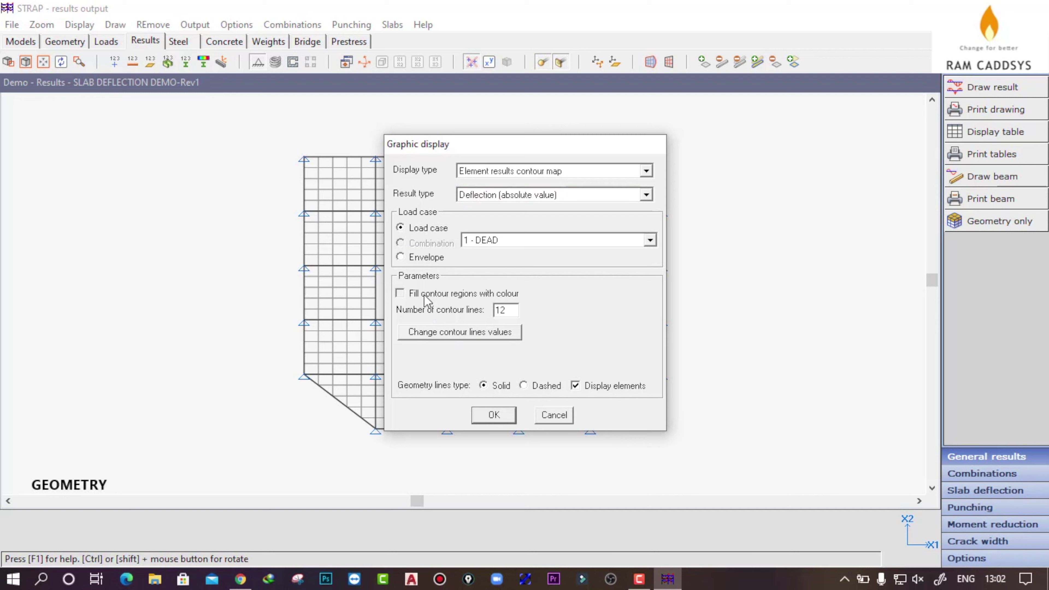
{"action": "left_click", "coordinate": [494, 415]}
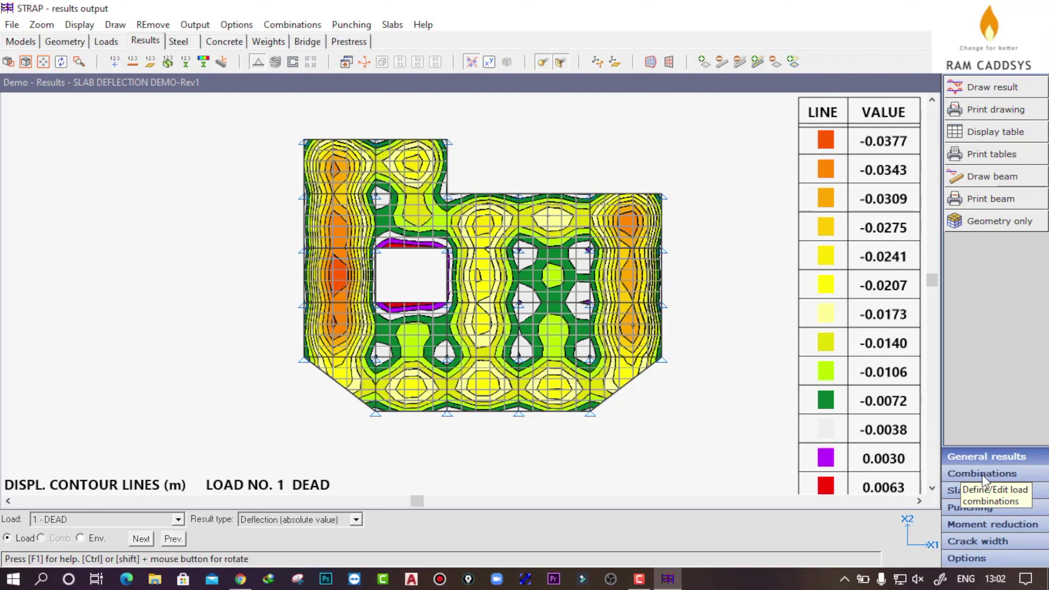
- Define load combinations Ultimate, with DEAD and LIVE factors of 1.5, and Service, with both factors set to 1
{"action": "left_click", "coordinate": [997, 475]}
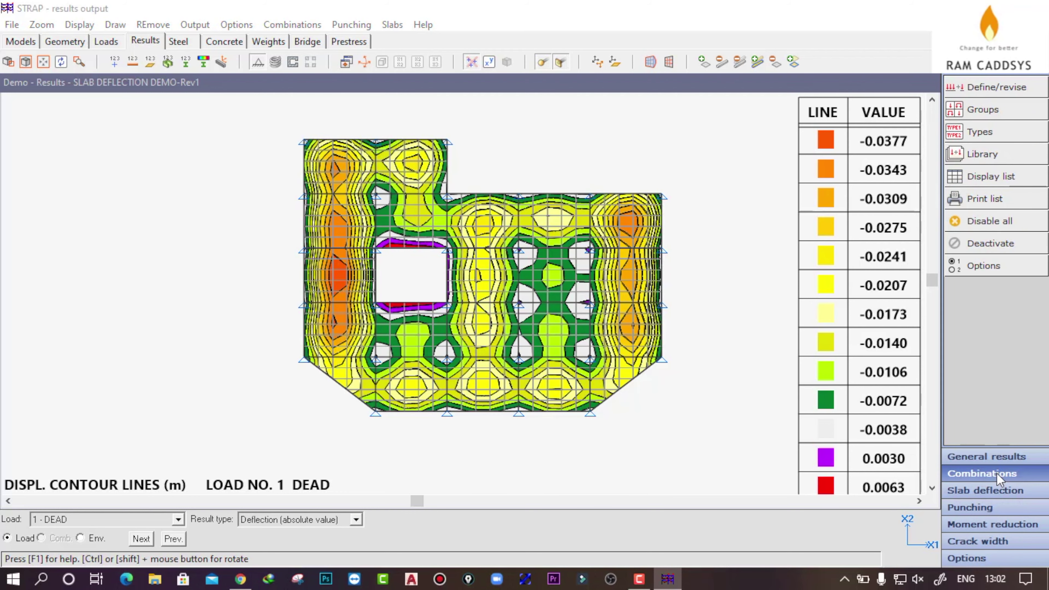
{"action": "left_click", "coordinate": [996, 88]}
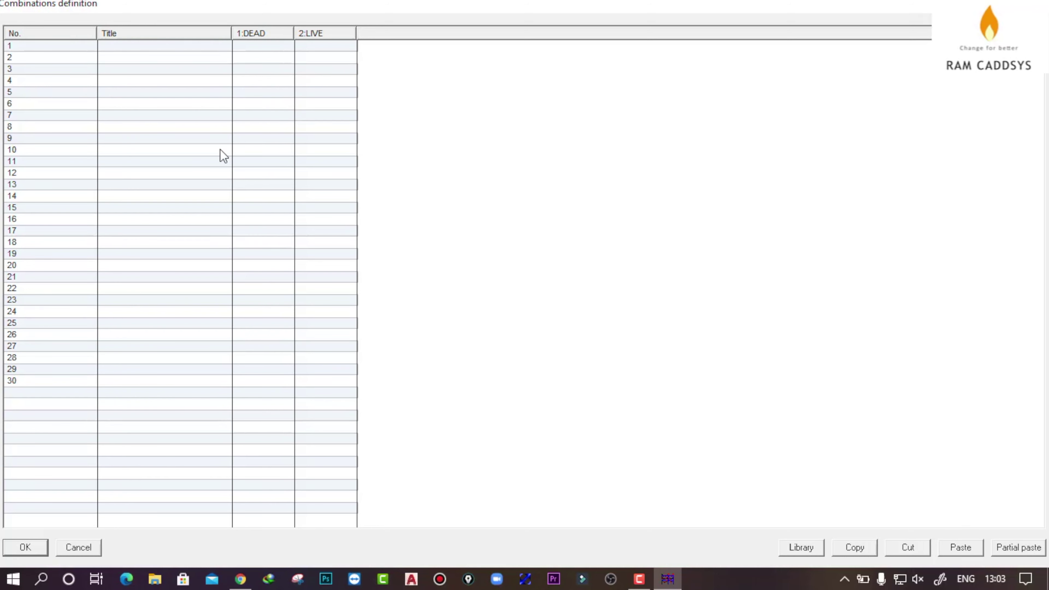
{"action": "left_click", "coordinate": [117, 46]}
{"action": "type", "text": "UI"}
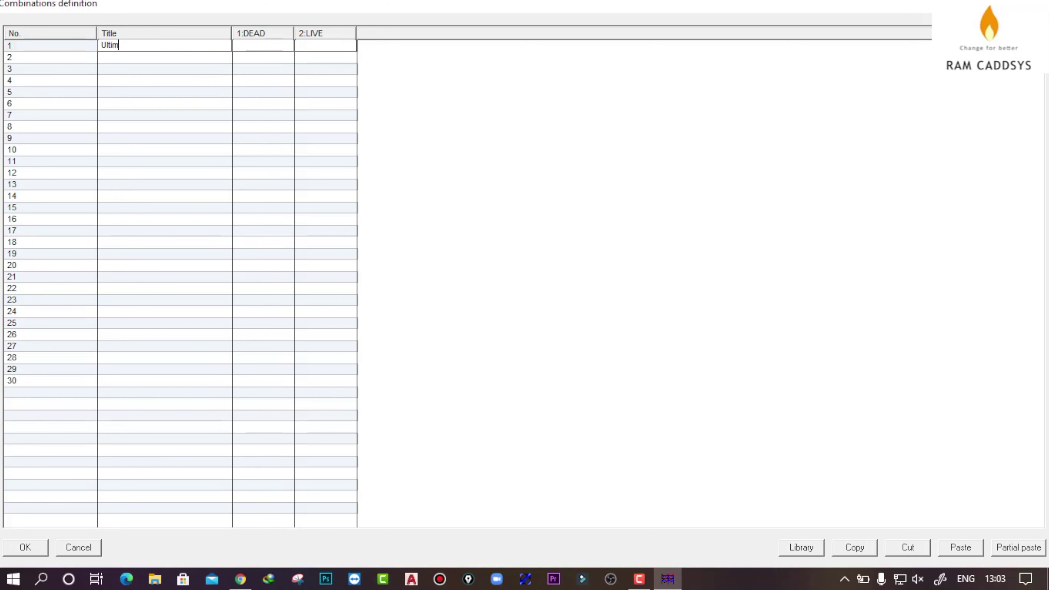
{"action": "left_click", "coordinate": [256, 44]}
{"action": "type", "text": "1.5"}
{"action": "left_click", "coordinate": [319, 45]}
{"action": "left_click", "coordinate": [121, 56]}
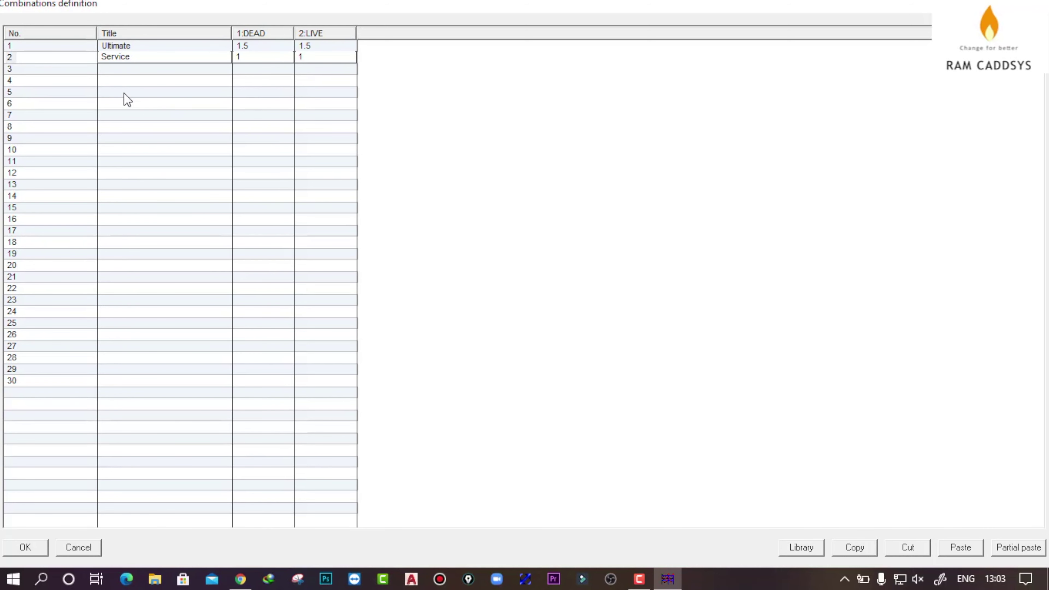
- Add a third combination titled Sutained with factors of 1 for DEAD and 0.25 for LIVE, and accept the combinations
{"action": "left_click", "coordinate": [110, 68]}
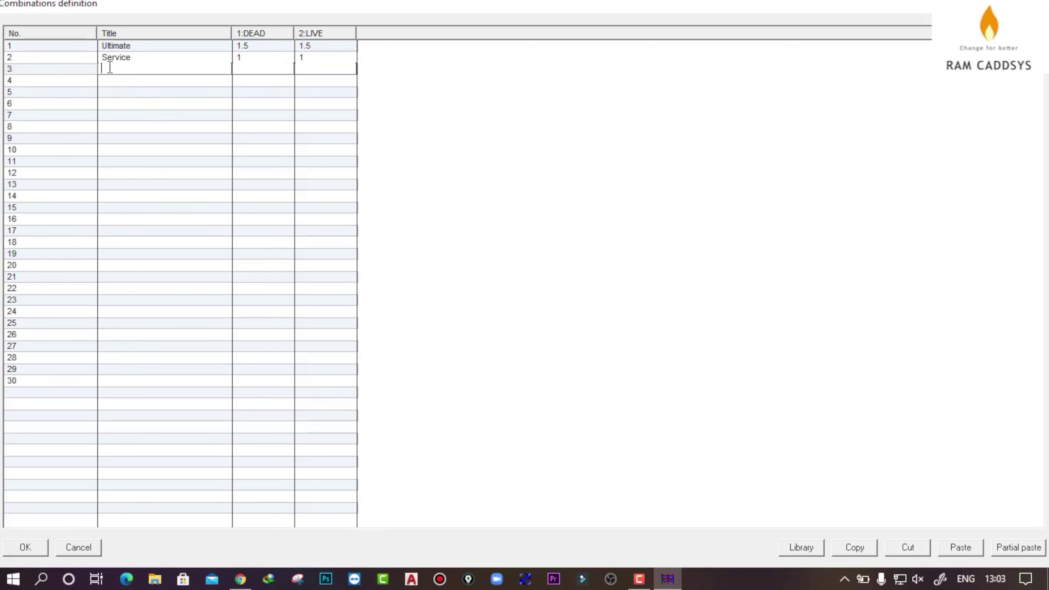
{"action": "type", "text": "Sutained"}
{"action": "left_click", "coordinate": [247, 68]}
{"action": "type", "text": "1"}
{"action": "left_click", "coordinate": [313, 72]}
{"action": "type", "text": "0.25"}
{"action": "left_click", "coordinate": [37, 547]}
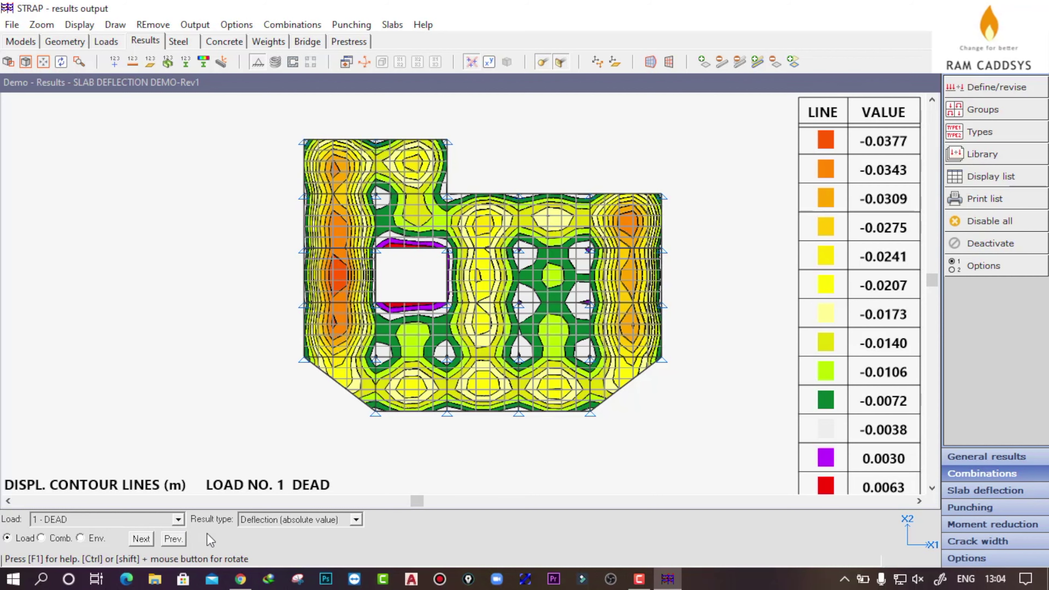
- Show the absolute deflection contours for the Ultimate combination and for the Service combination
{"action": "left_click", "coordinate": [47, 541]}
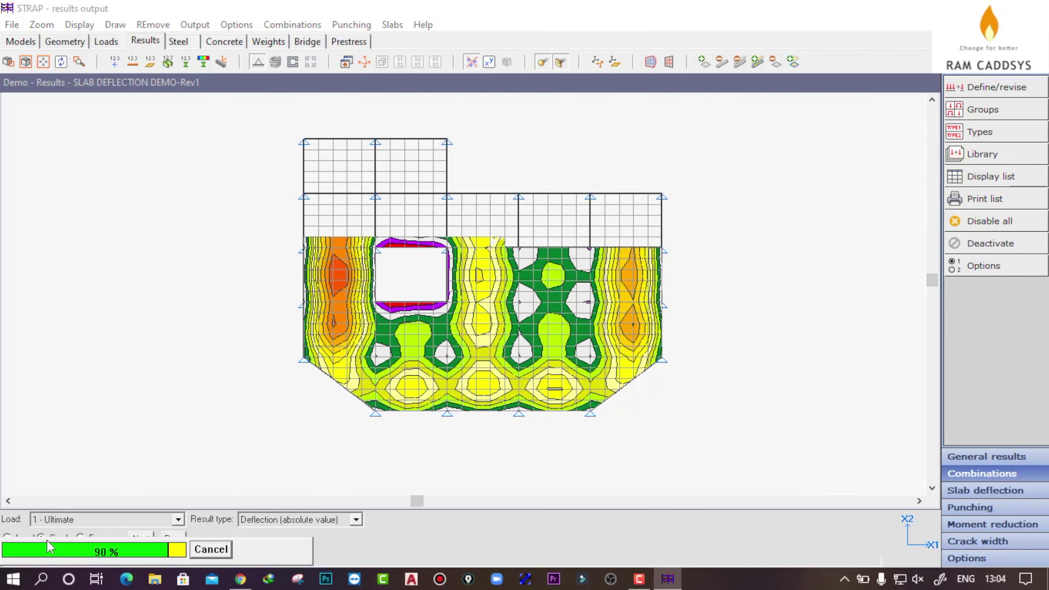
{"action": "left_click", "coordinate": [178, 520]}
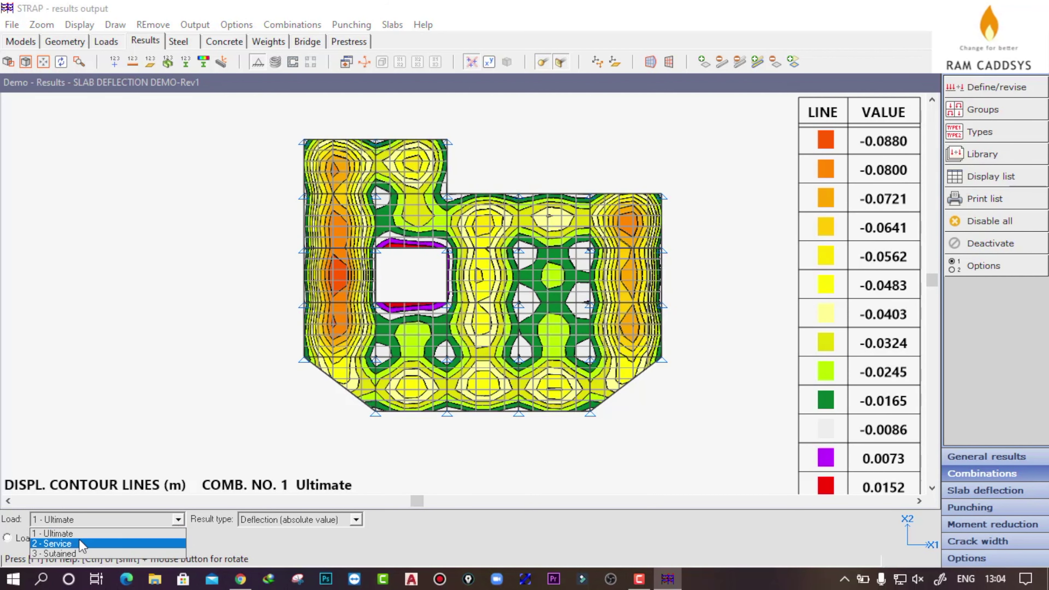
{"action": "left_click", "coordinate": [106, 543]}
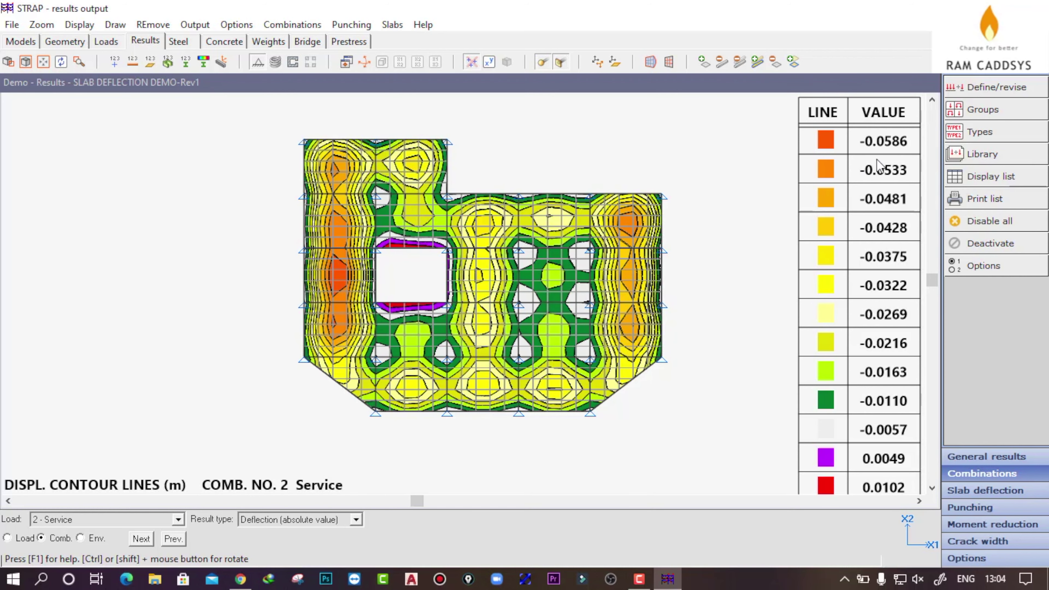
{"action": "scroll", "coordinate": [895, 145], "scroll_direction": "up", "scroll_amount": 1}
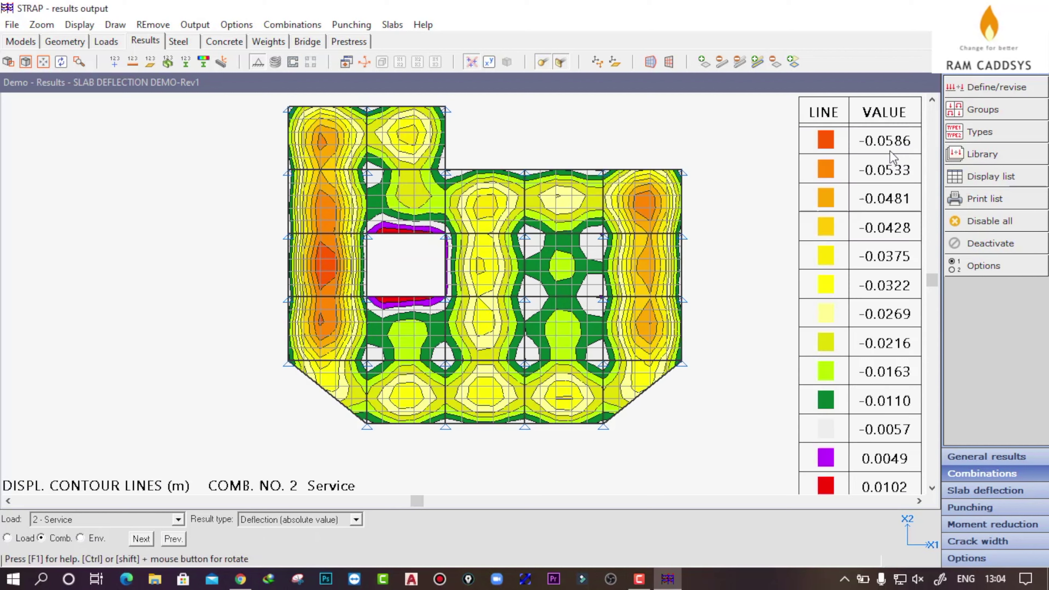
{"action": "scroll", "coordinate": [694, 283], "scroll_direction": "up", "scroll_amount": 2}
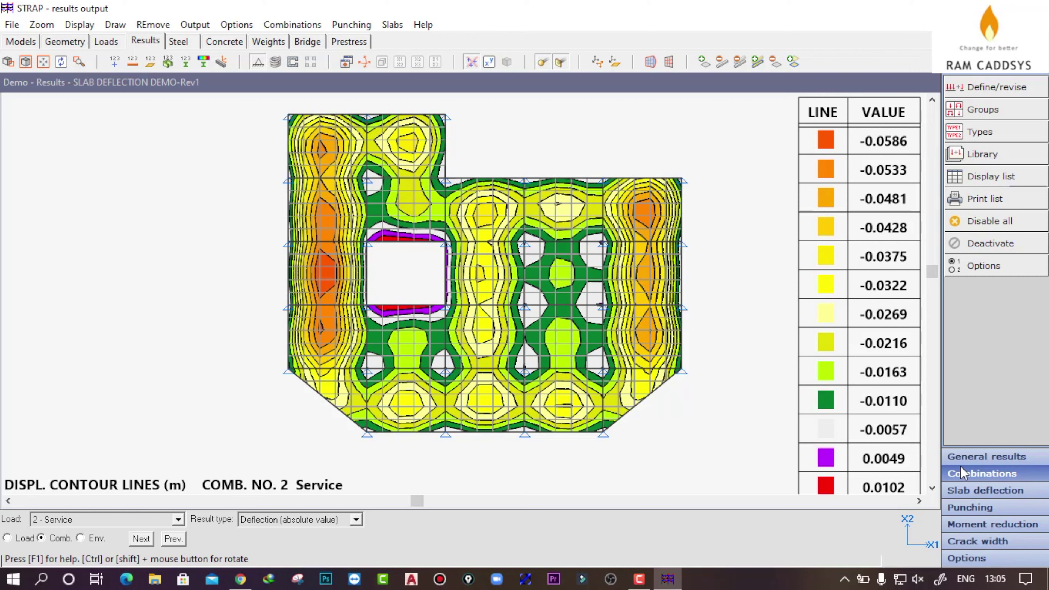
- Set the slab deflection parameters to code IS 456, with only Service computed for immediate deflections and Sutained used for long-term deflections
{"action": "left_click", "coordinate": [987, 492]}
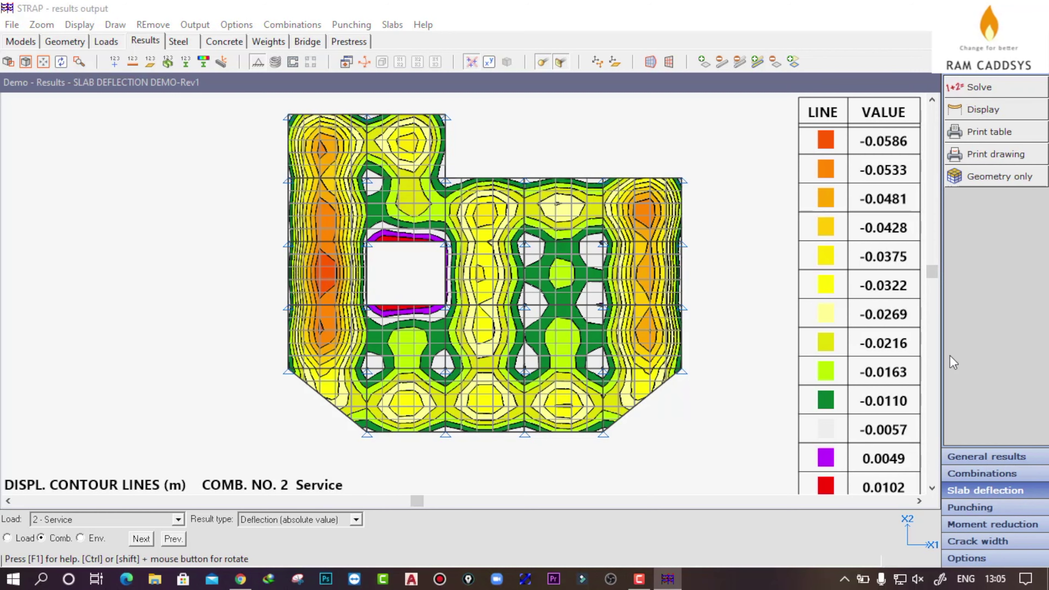
{"action": "left_click", "coordinate": [968, 88]}
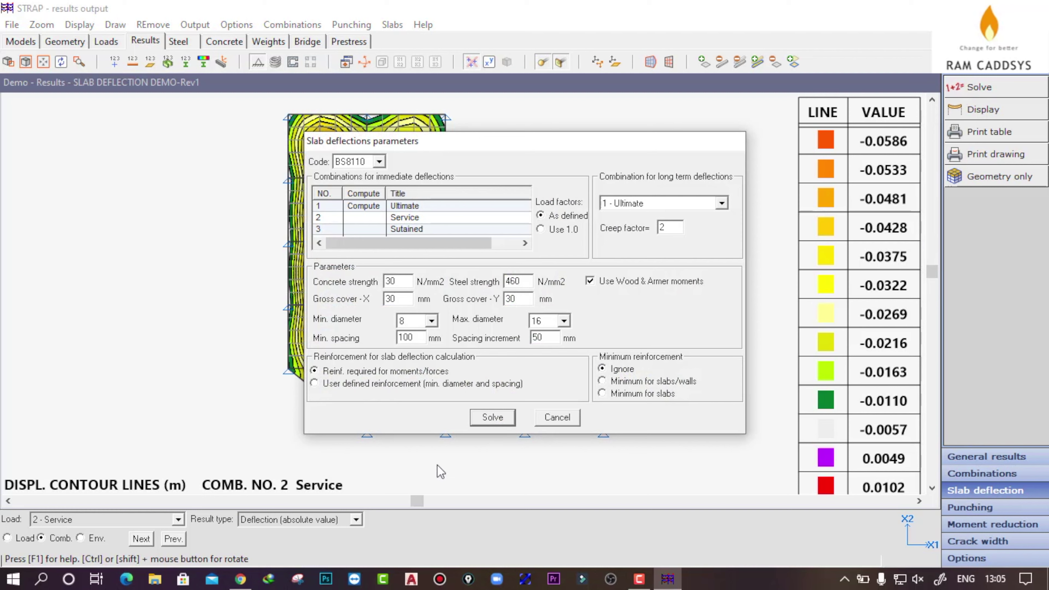
{"action": "left_click", "coordinate": [379, 161]}
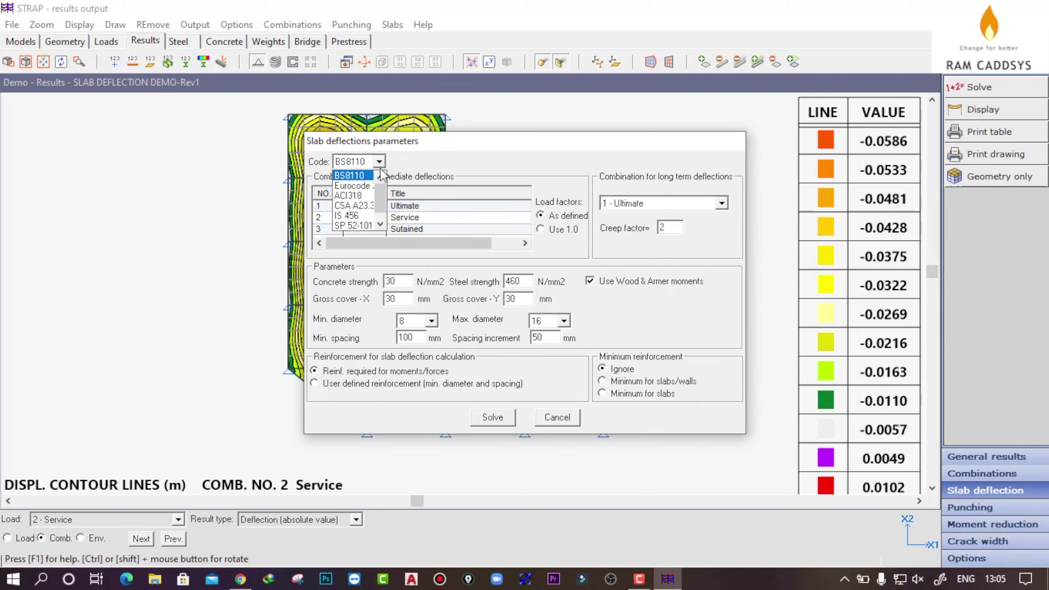
{"action": "left_click", "coordinate": [356, 216]}
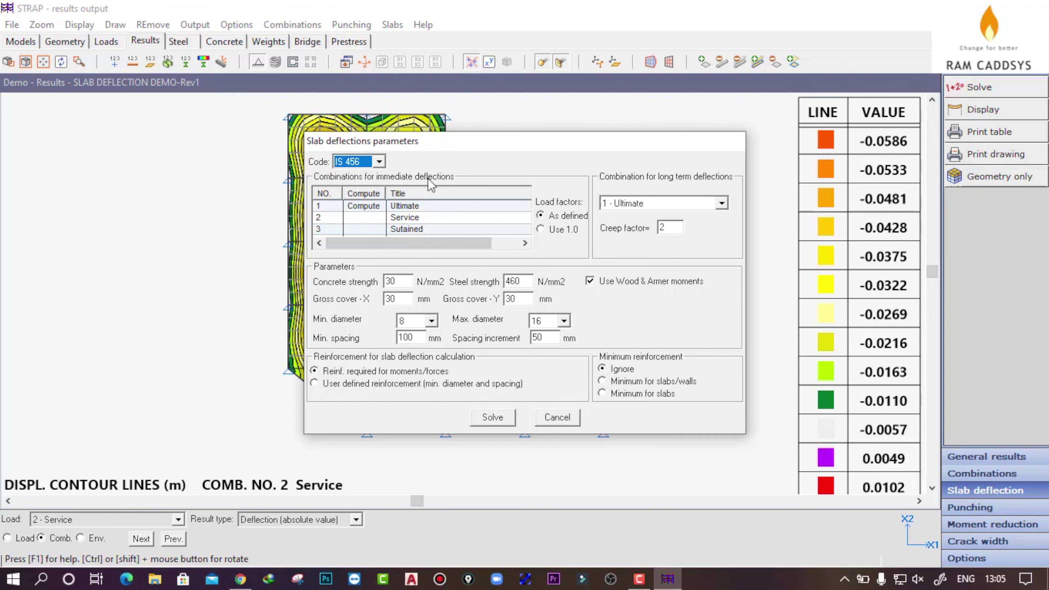
{"action": "left_click", "coordinate": [364, 205]}
{"action": "left_click", "coordinate": [370, 219]}
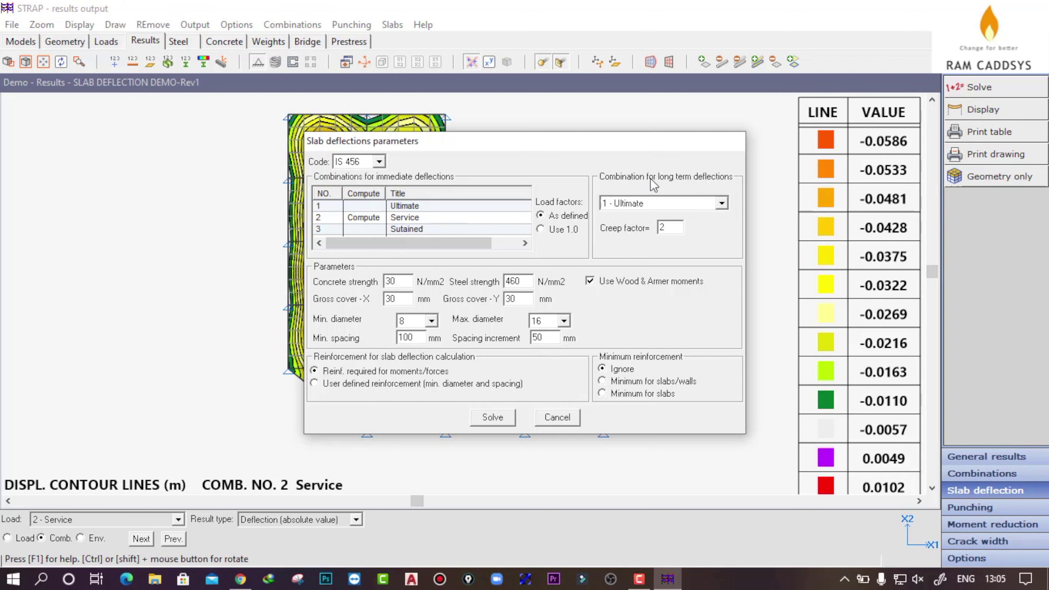
{"action": "left_click", "coordinate": [721, 203]}
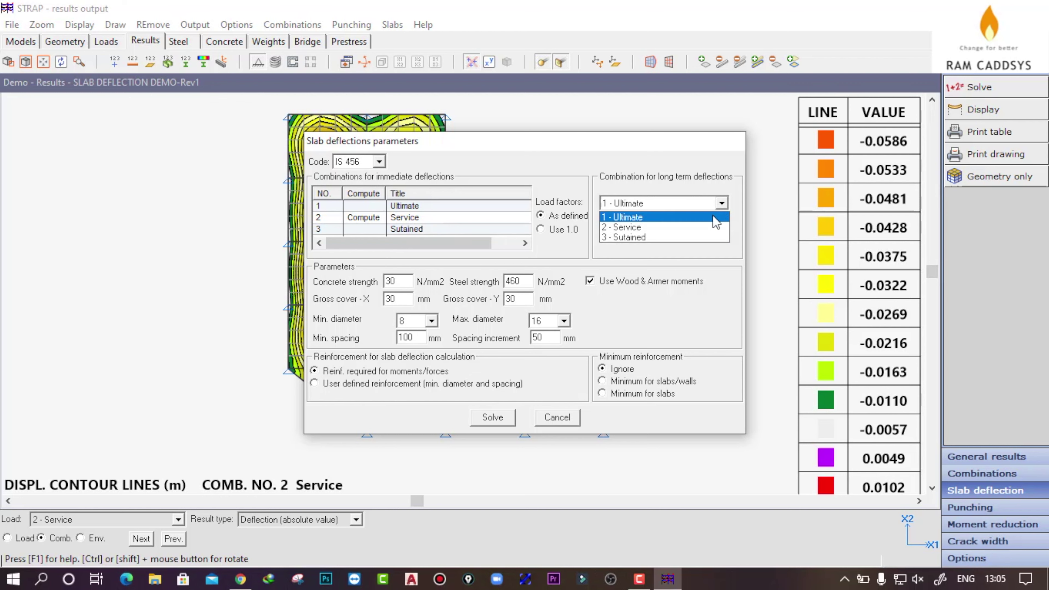
{"action": "left_click", "coordinate": [631, 237]}
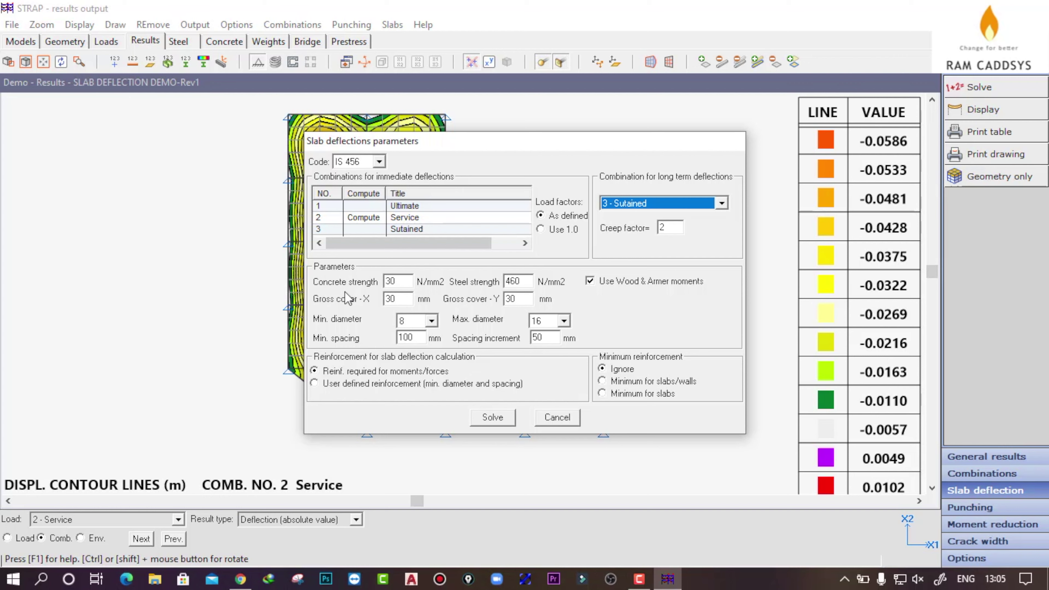
- Set the concrete strength to 25 N/mm2, the steel strength to 500 N/mm2 and the gross cover in X and Y to 20 mm
{"action": "left_click", "coordinate": [400, 281]}
{"action": "type", "text": "25"}
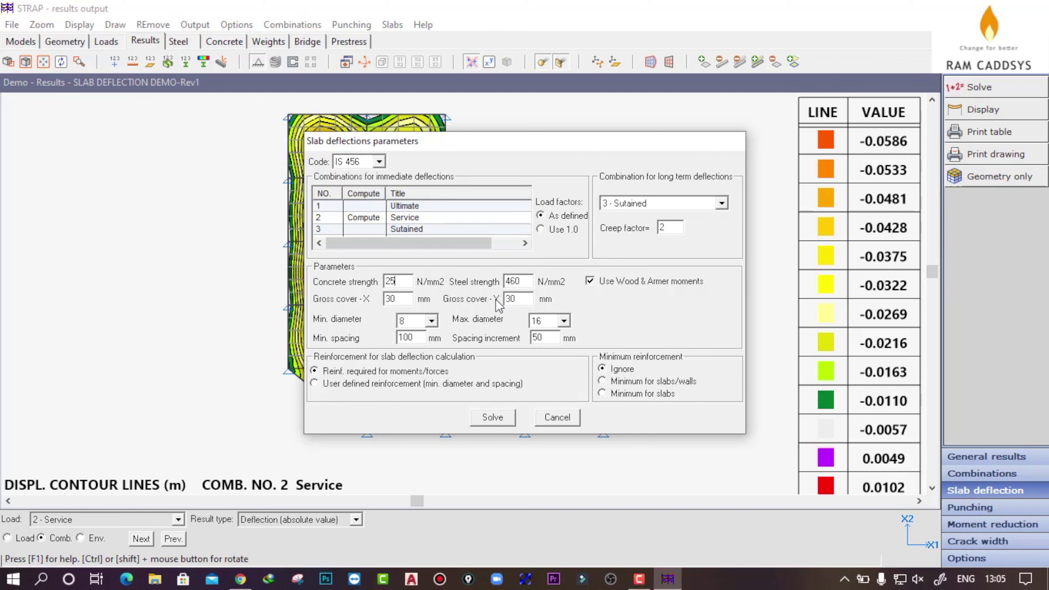
{"action": "left_click_drag", "start_coordinate": [529, 281], "coordinate": [506, 281]}
{"action": "type", "text": "500"}
{"action": "key", "text": "Tab"}
{"action": "type", "text": "20"}
{"action": "key", "text": "Tab"}
{"action": "type", "text": "20"}
- Keep the minimum bar diameter at 8 and set the maximum diameter to 12, the minimum spacing to 75 mm and the spacing increment to 25 mm
{"action": "left_click", "coordinate": [432, 321]}
{"action": "left_click", "coordinate": [432, 321]}
{"action": "left_click", "coordinate": [564, 321]}
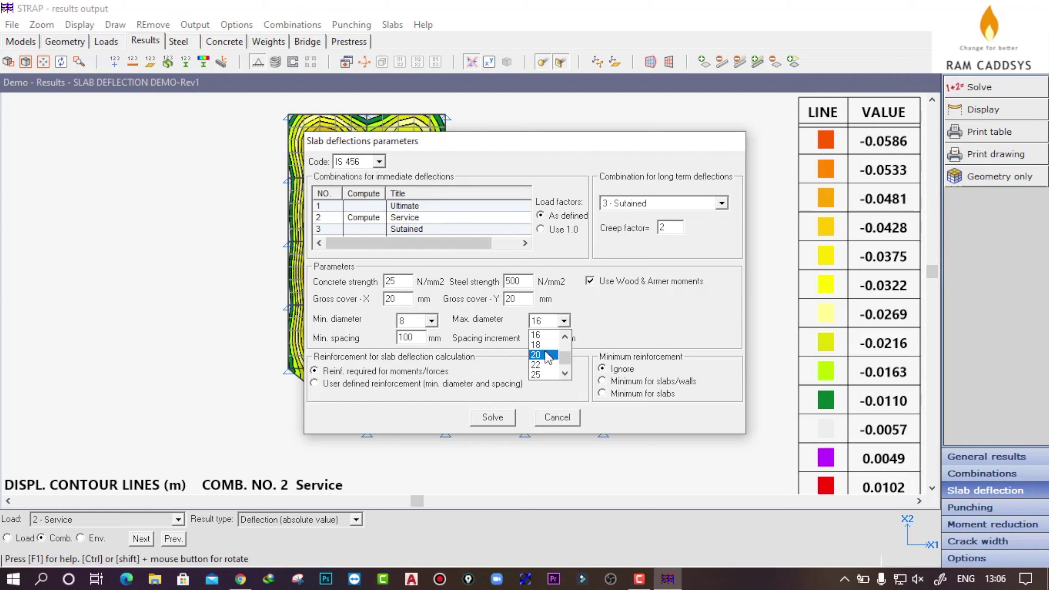
{"action": "scroll", "coordinate": [545, 354], "scroll_direction": "up", "scroll_amount": 2}
{"action": "left_click", "coordinate": [541, 373]}
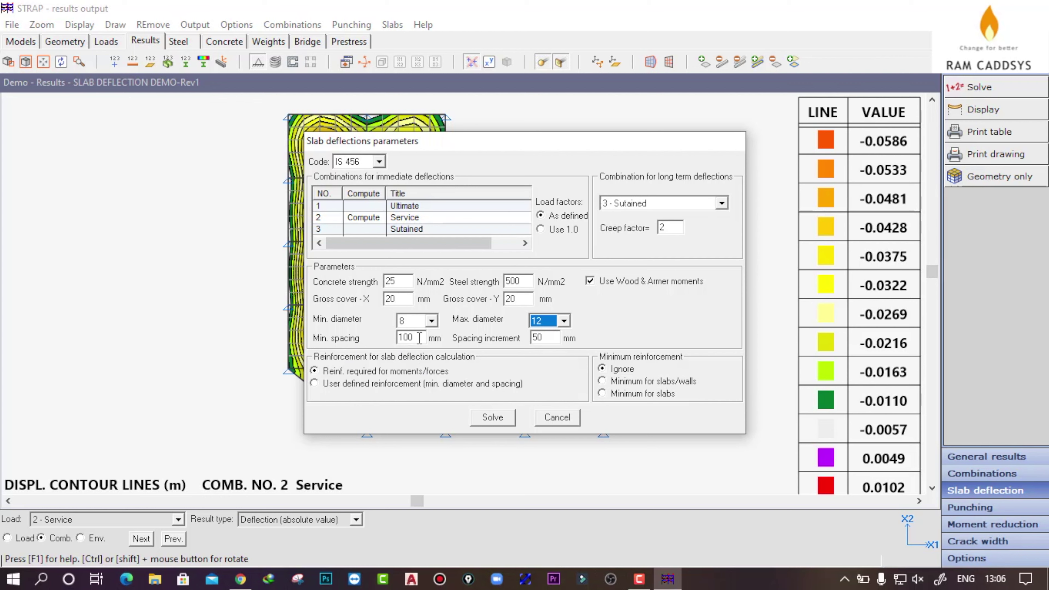
{"action": "key", "text": "Tab"}
{"action": "type", "text": "75"}
{"action": "left_click_drag", "start_coordinate": [549, 337], "coordinate": [492, 350]}
{"action": "type", "text": "25"}
- Solve the slab deflections using the reinforcement required for moments/forces, after checking the user-defined reinforcement option
{"action": "left_click", "coordinate": [314, 384]}
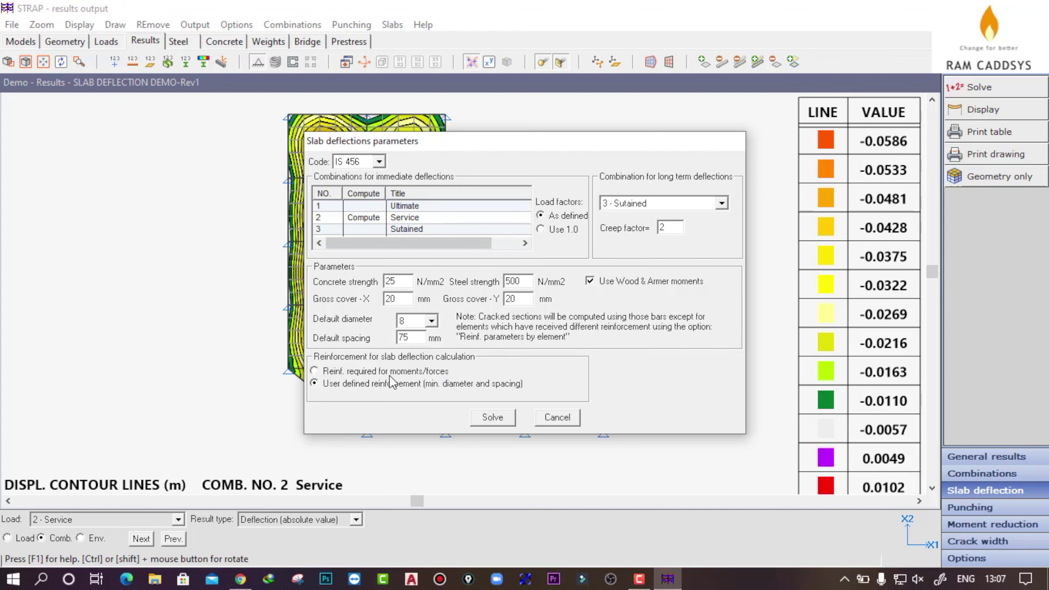
{"action": "left_click", "coordinate": [341, 372]}
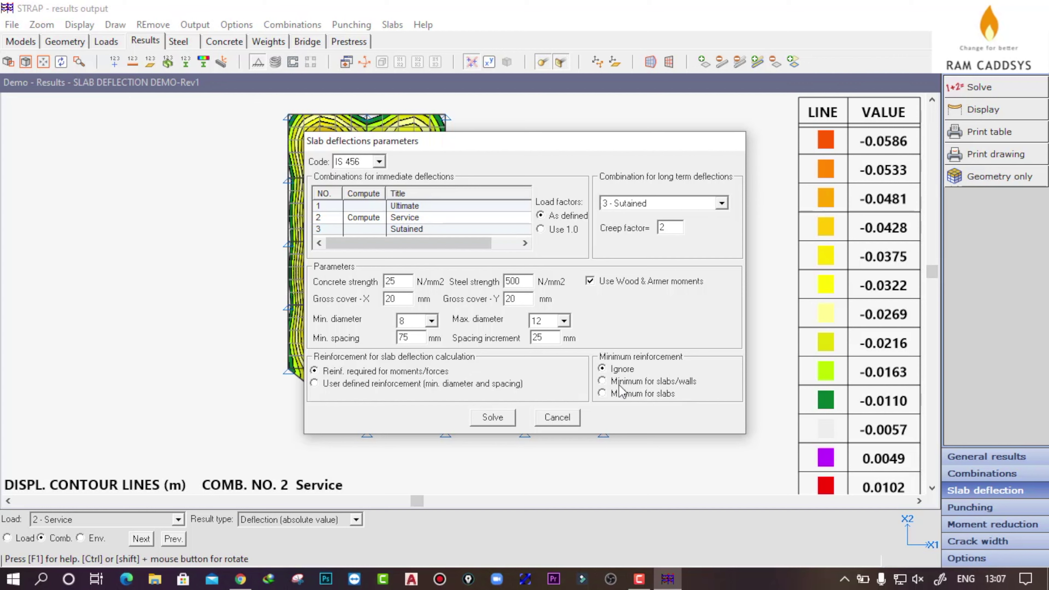
{"action": "left_click", "coordinate": [497, 418]}
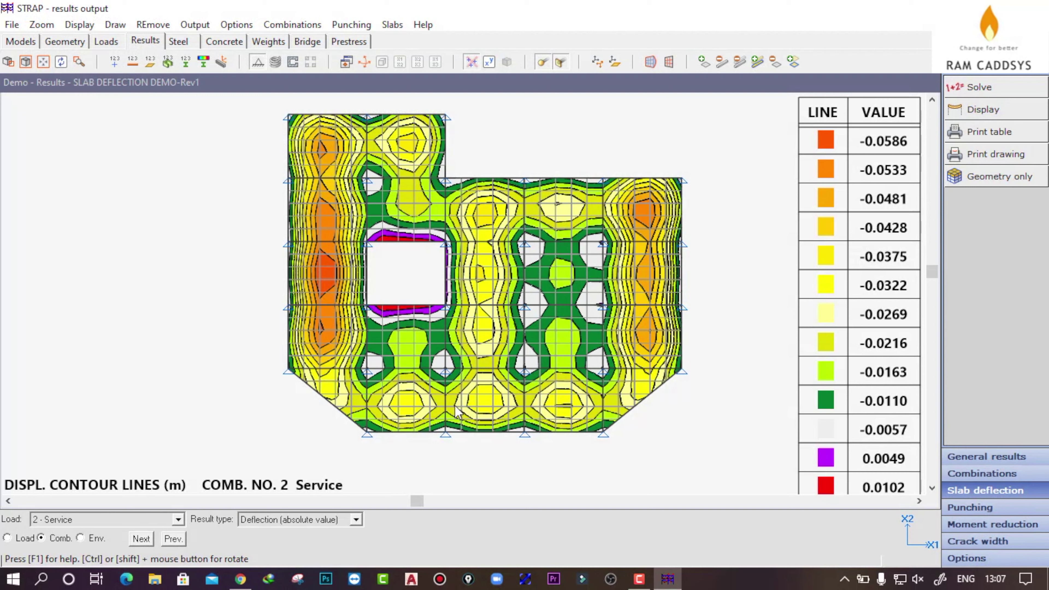
- Draw a colour-filled contour map of the total concrete slab deflection for the Service combination with 12 contour lines
{"action": "left_click", "coordinate": [984, 111]}
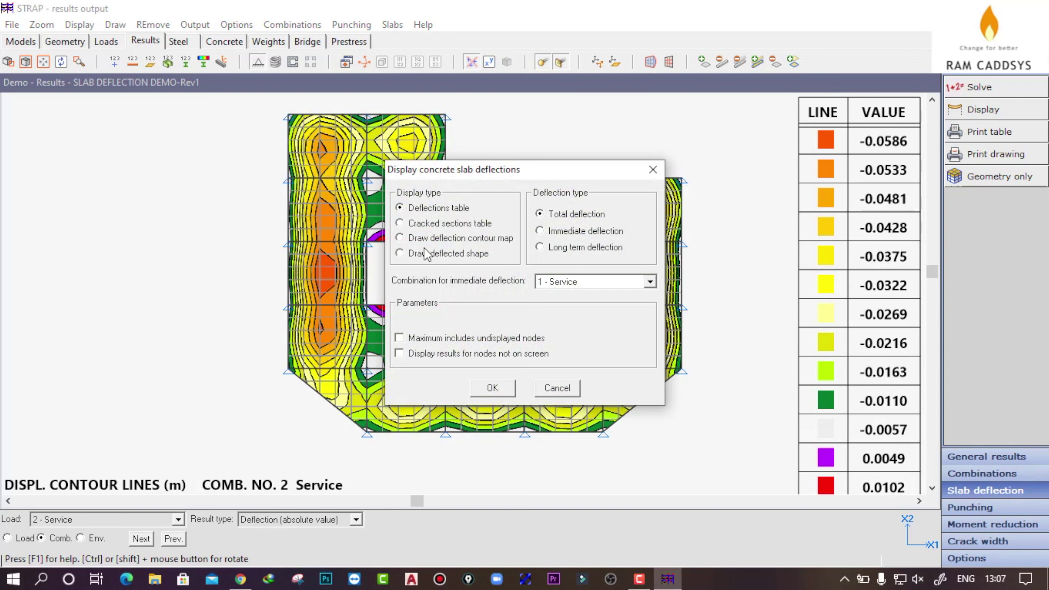
{"action": "left_click", "coordinate": [399, 237]}
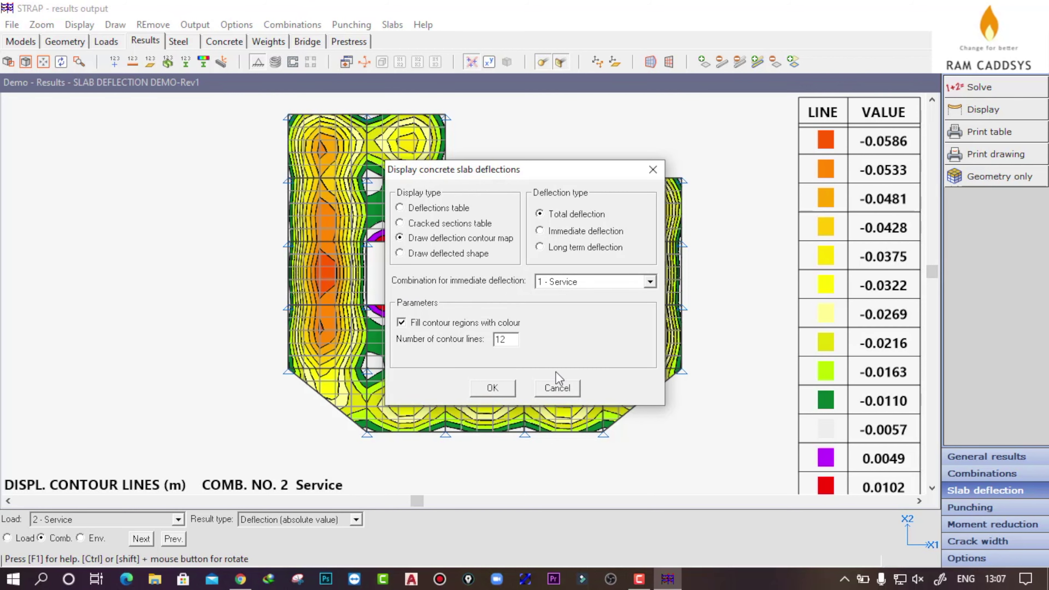
{"action": "left_click", "coordinate": [492, 388]}
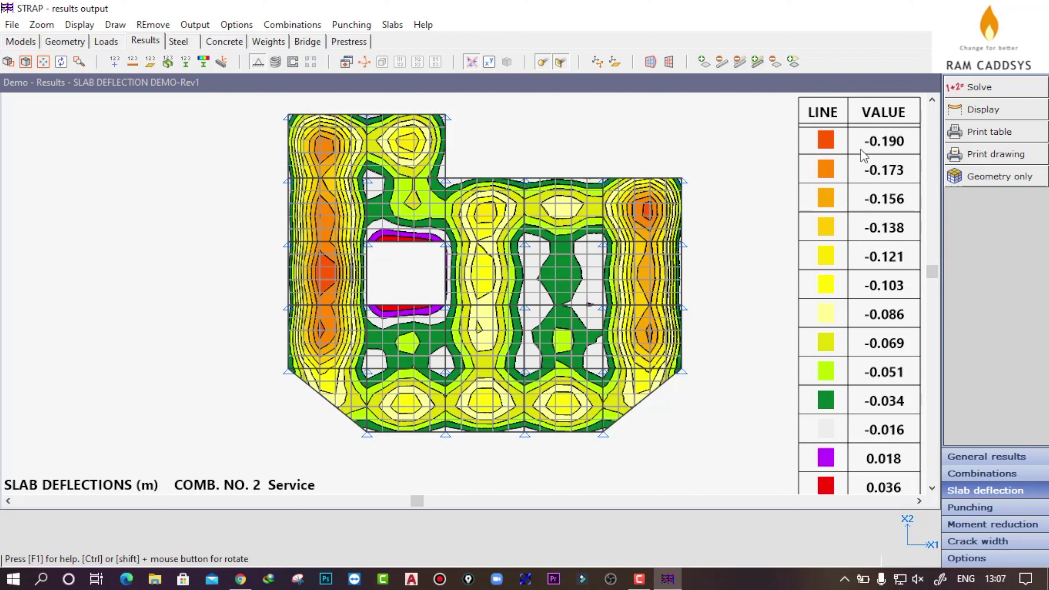
- Draw the colour-filled contour map of the long term concrete slab deflection
{"action": "left_click", "coordinate": [982, 112]}
{"action": "left_click", "coordinate": [541, 247]}
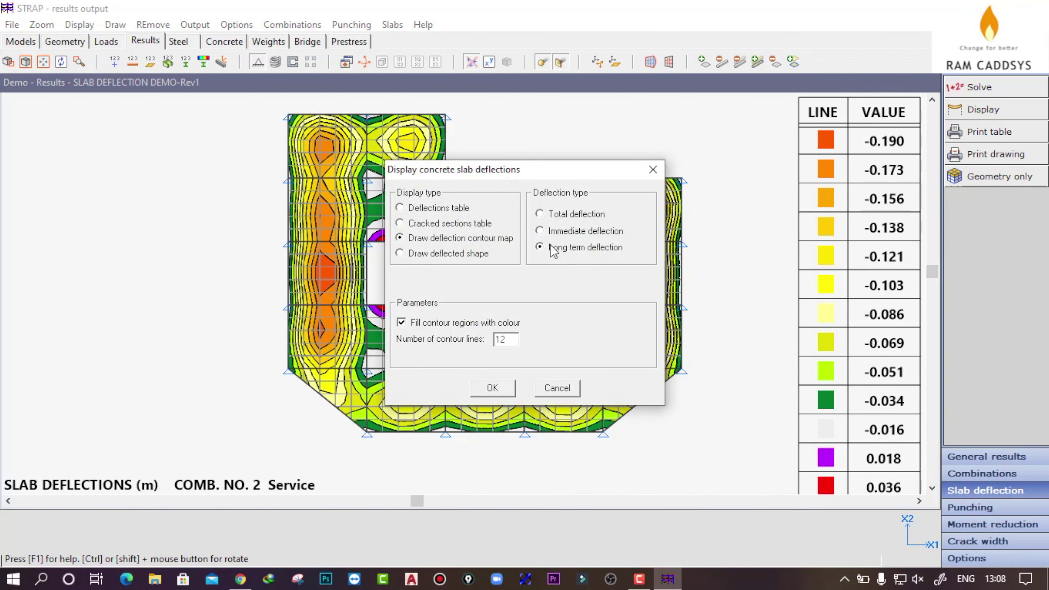
{"action": "left_click", "coordinate": [493, 389]}
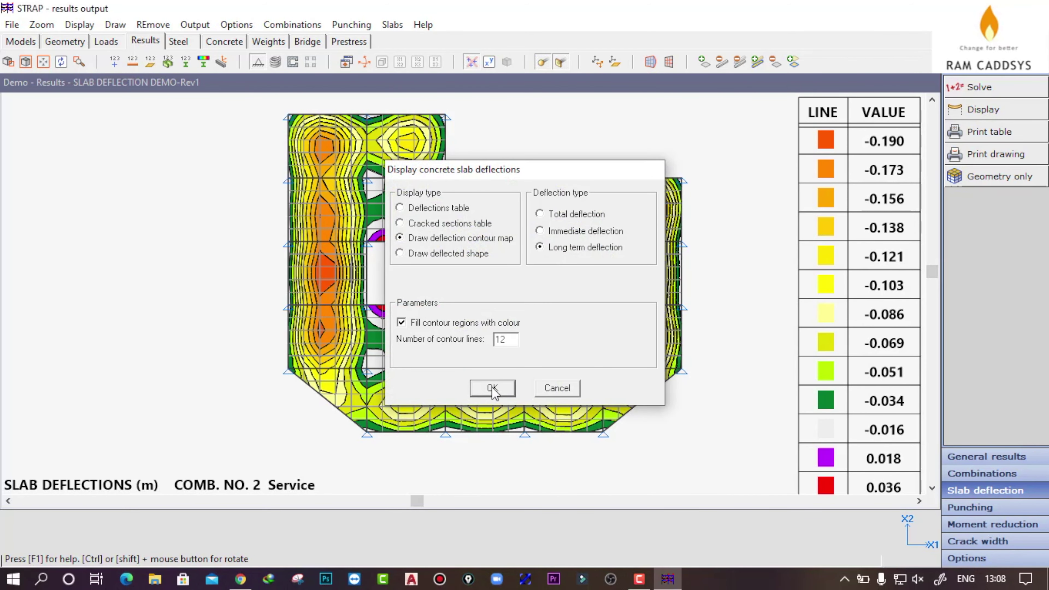